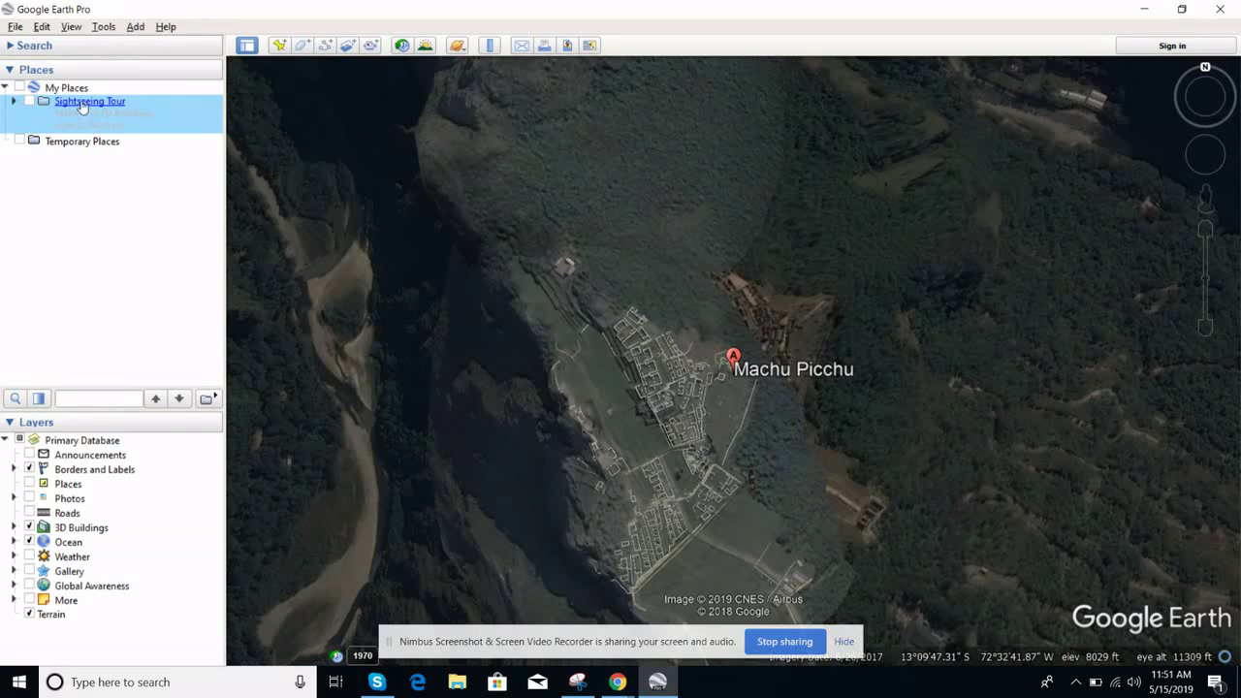
# Create a folder named "Seven Wonders of World" inside My Places.
pyautogui.click(70, 90)
pyautogui.rightClick(70, 89)
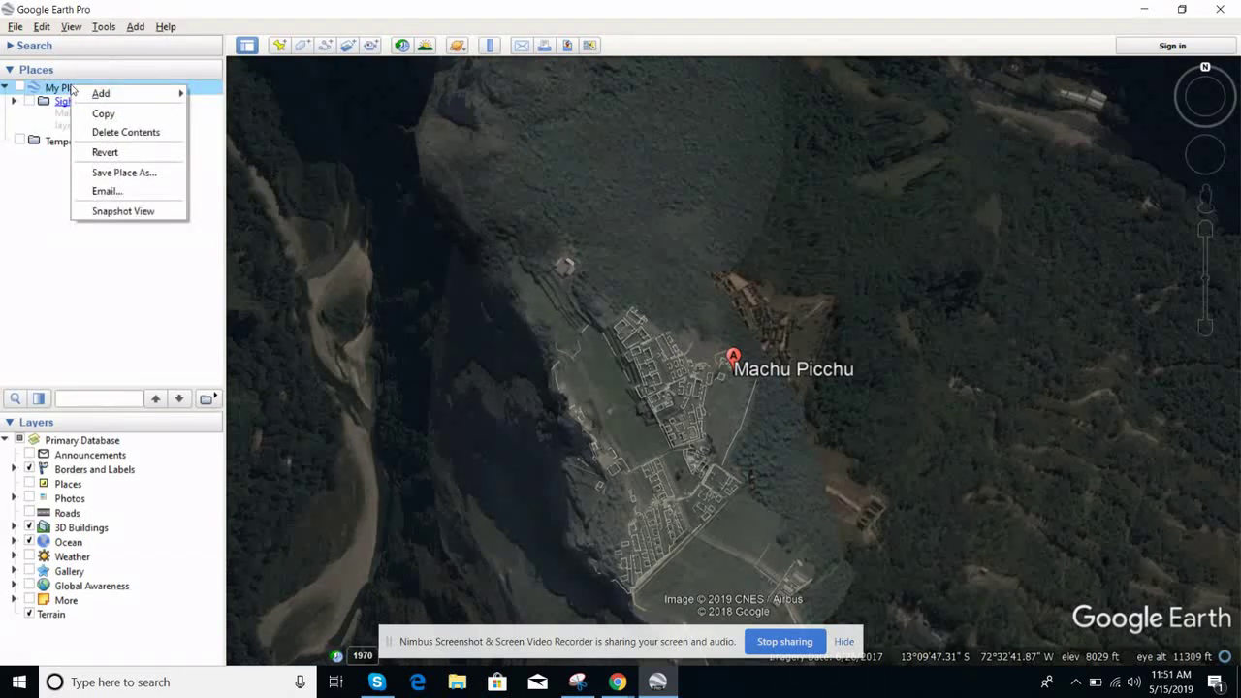
pyautogui.moveTo(175, 94)
pyautogui.click(217, 95)
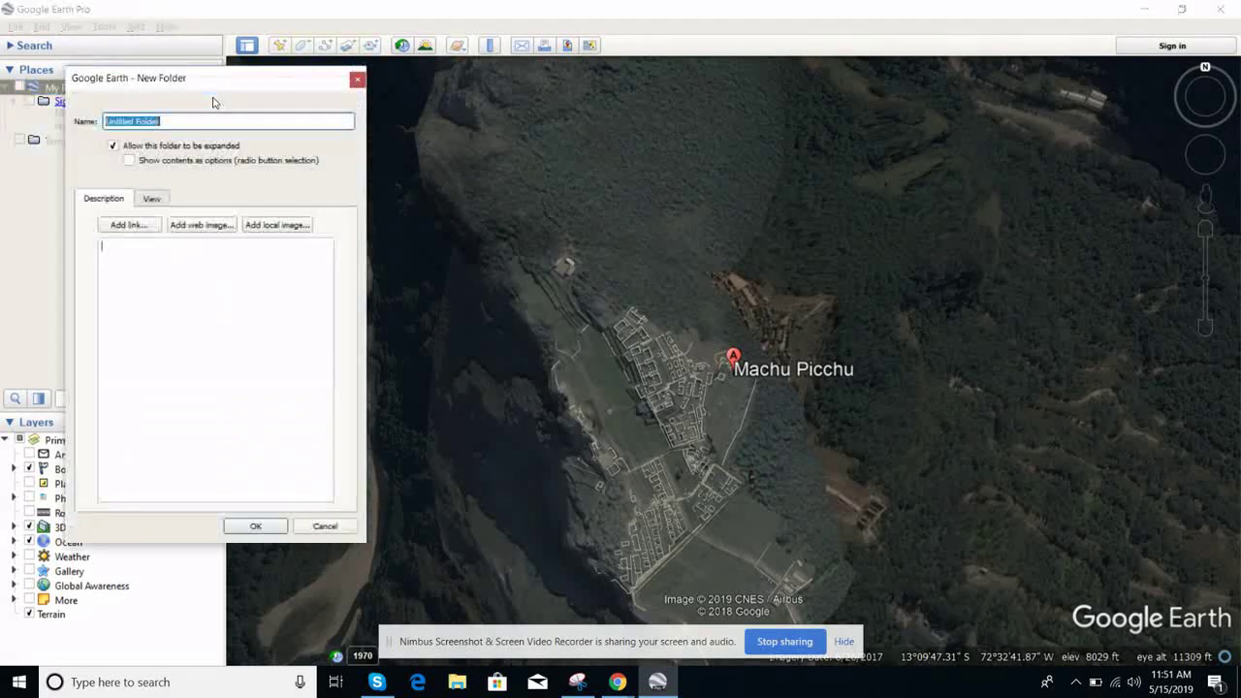
pyautogui.write('Seven Wonders o')
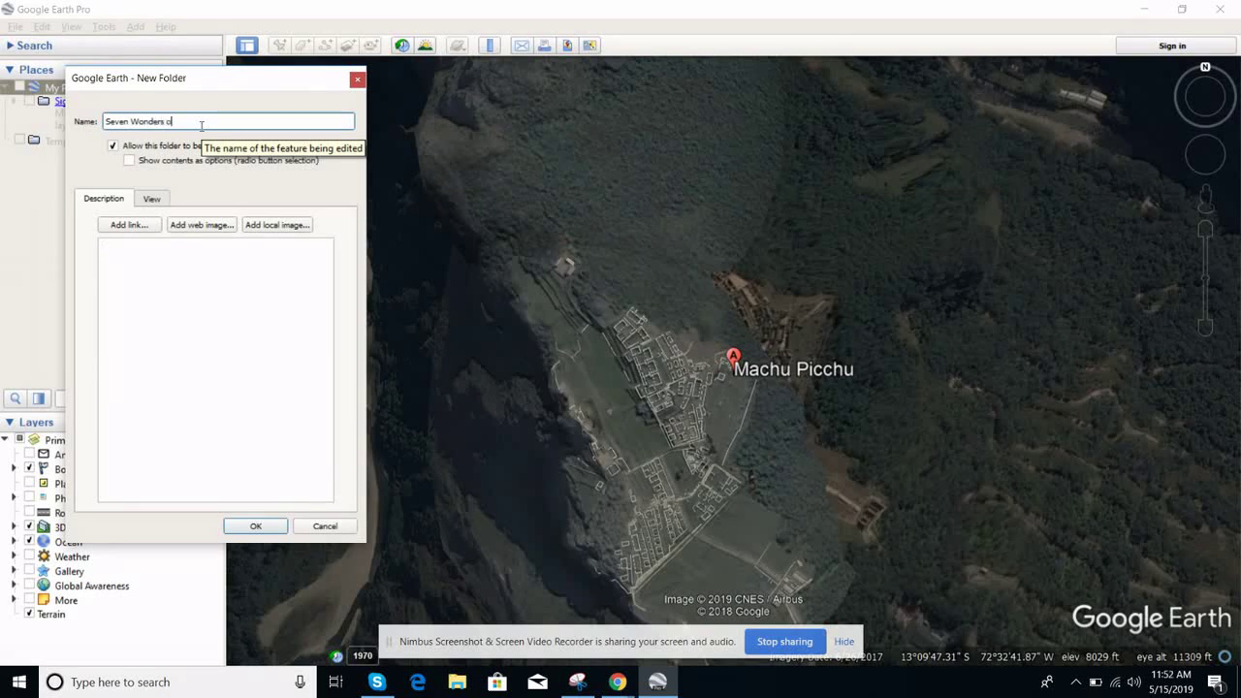
pyautogui.write('f World')
pyautogui.click(152, 300)
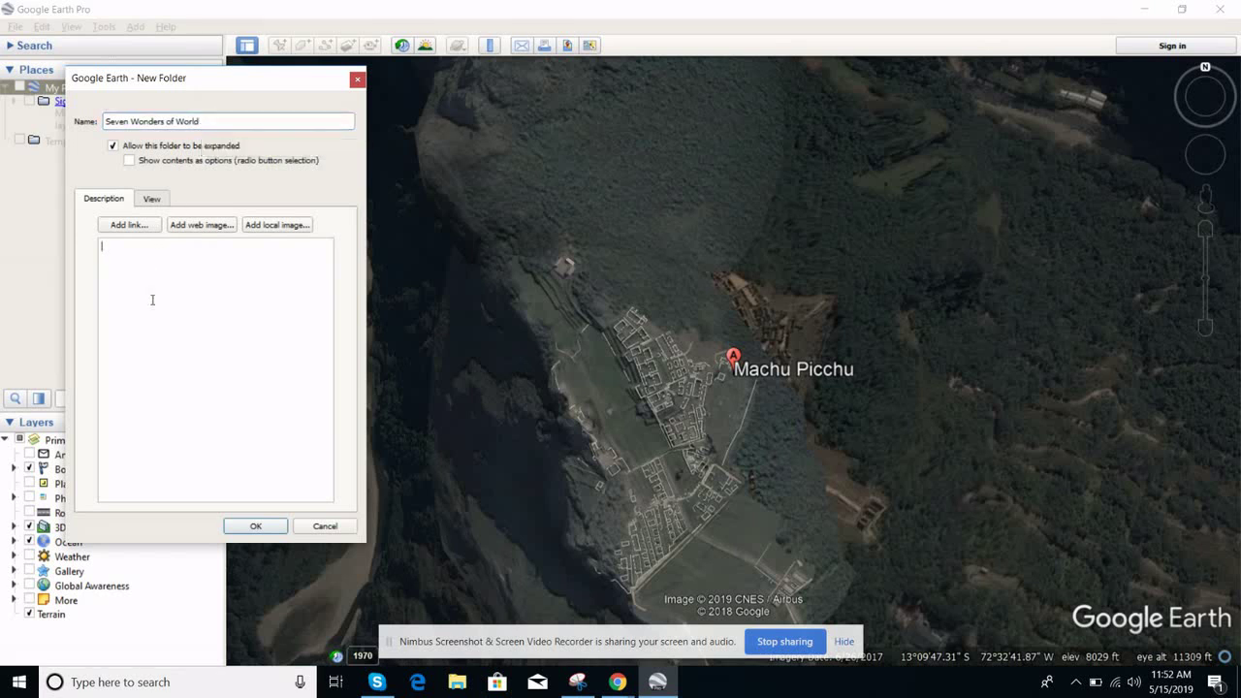
pyautogui.click(255, 526)
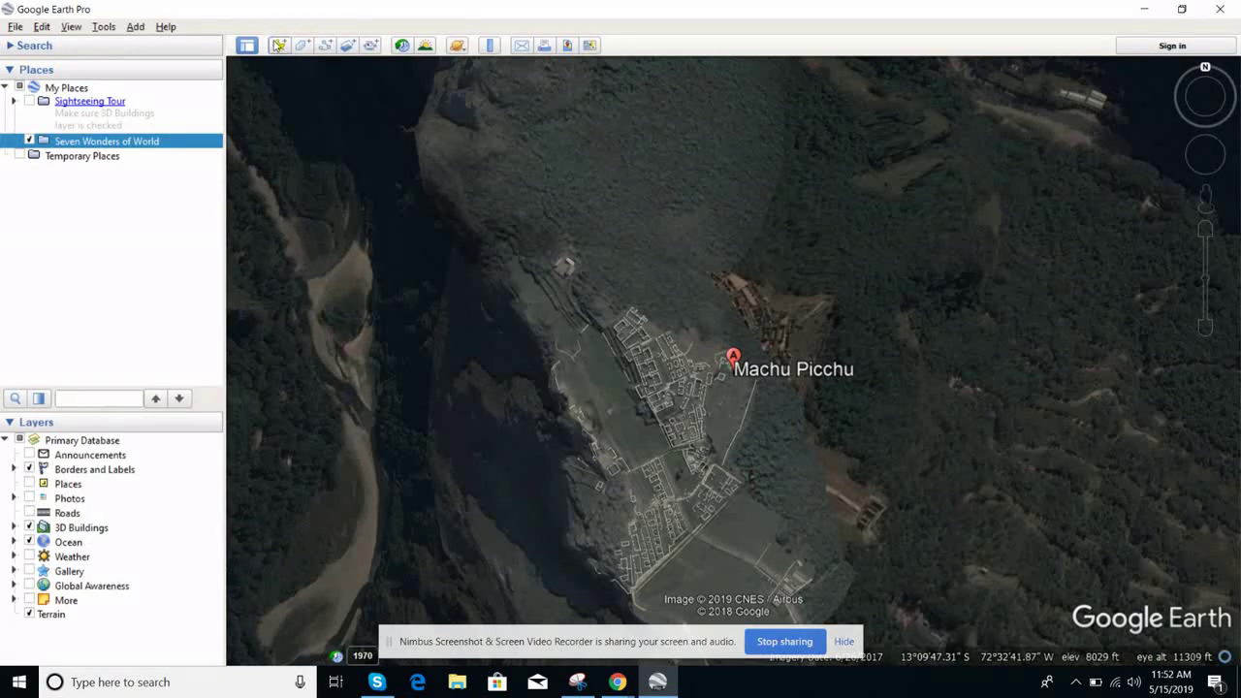
# Replace the old search text with "Machu Picchu, Peru" and search for that location.
pyautogui.click(73, 48)
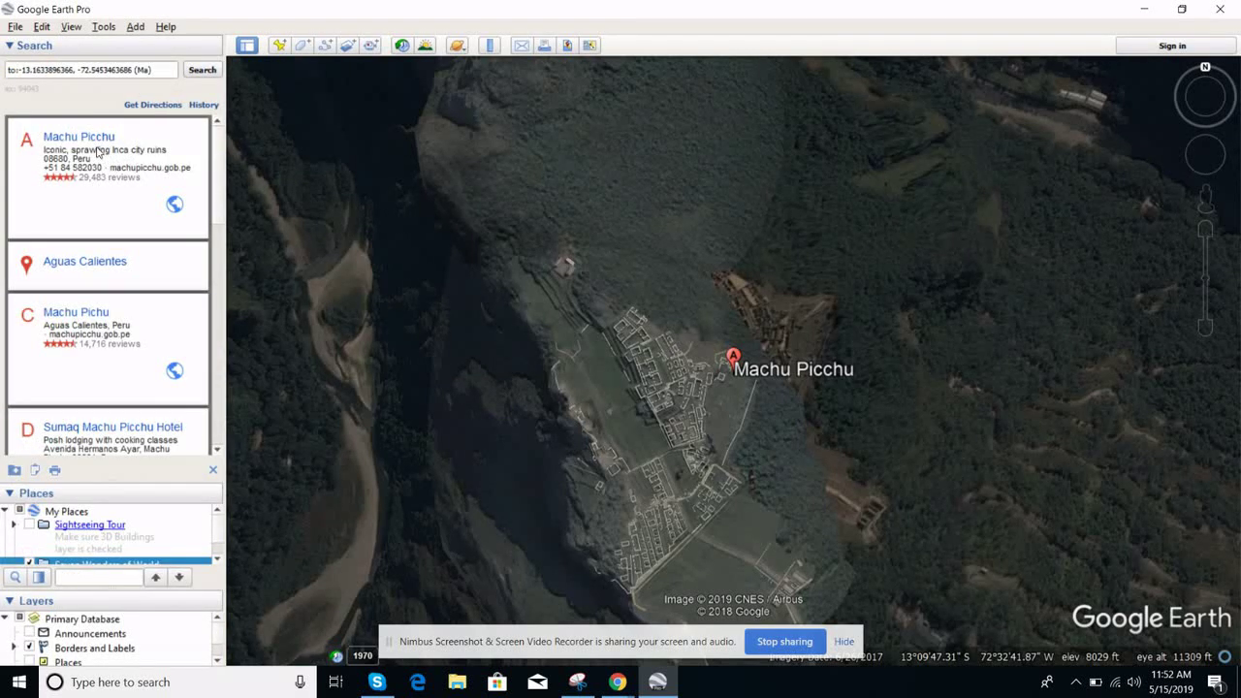
pyautogui.click(156, 75)
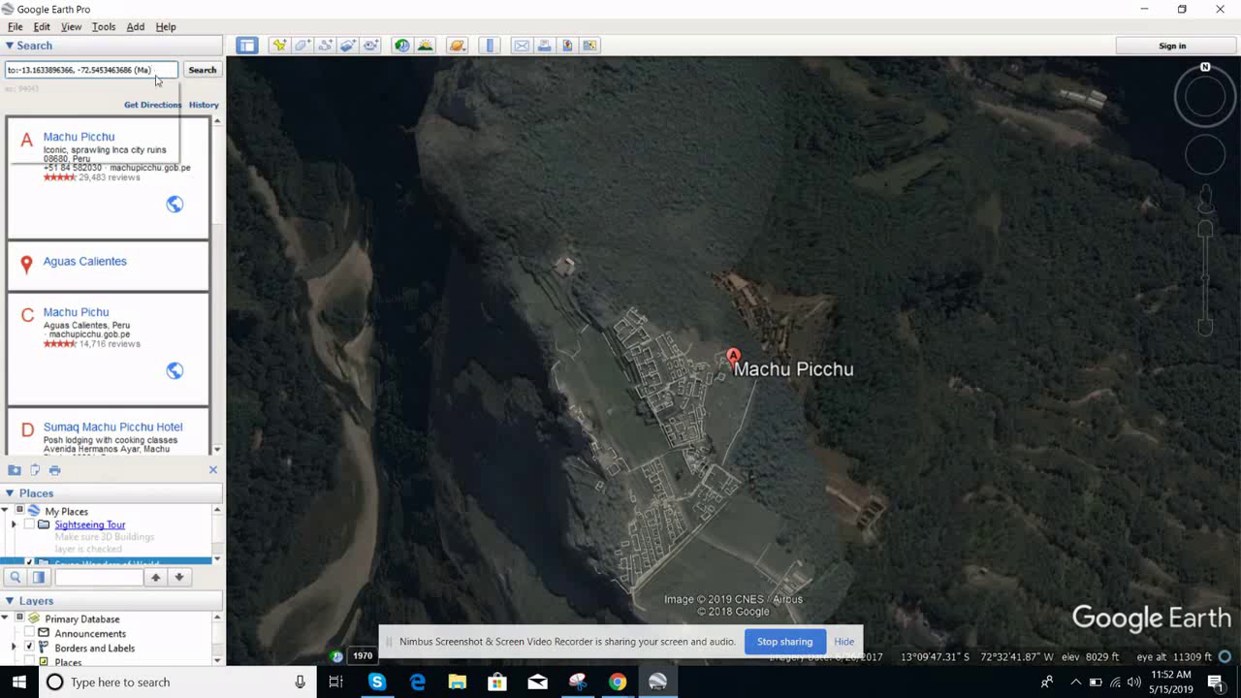
pyautogui.press('BackSpace')
pyautogui.press('BackSpace')
pyautogui.press('BackSpace')
pyautogui.press('BackSpace')
pyautogui.press('BackSpace')
pyautogui.press('BackSpace')
pyautogui.press('BackSpace')
pyautogui.press('BackSpace')
pyautogui.press('BackSpace')
pyautogui.press('BackSpace')
pyautogui.press('BackSpace')
pyautogui.click(146, 87)
pyautogui.click(208, 71)
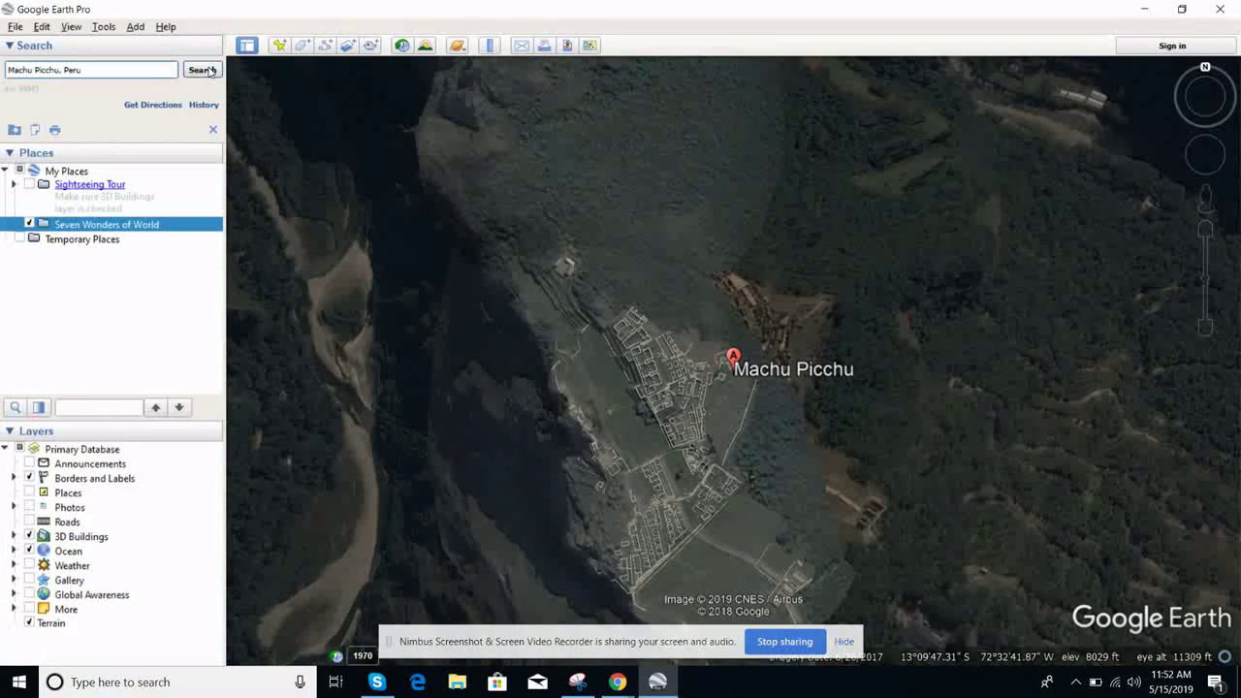
pyautogui.click(201, 70)
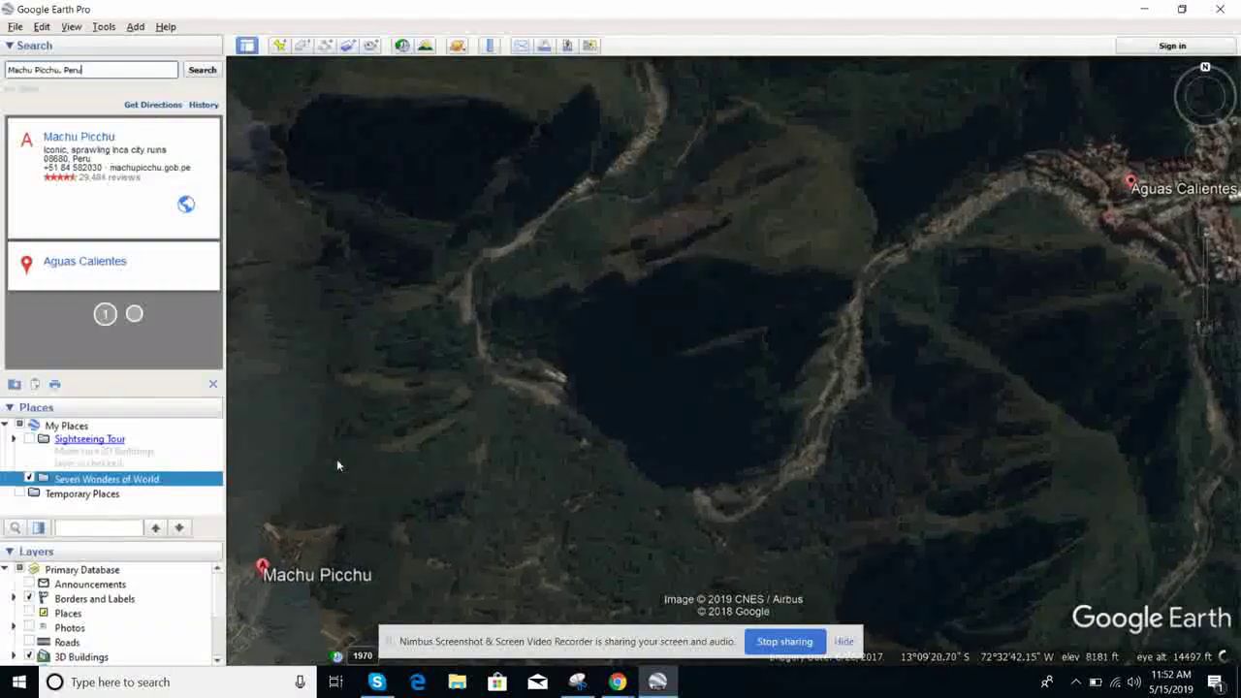
# Add a new placemark and position it over the Machu Picchu search marker.
pyautogui.moveTo(271, 540); pyautogui.dragTo(383, 512)
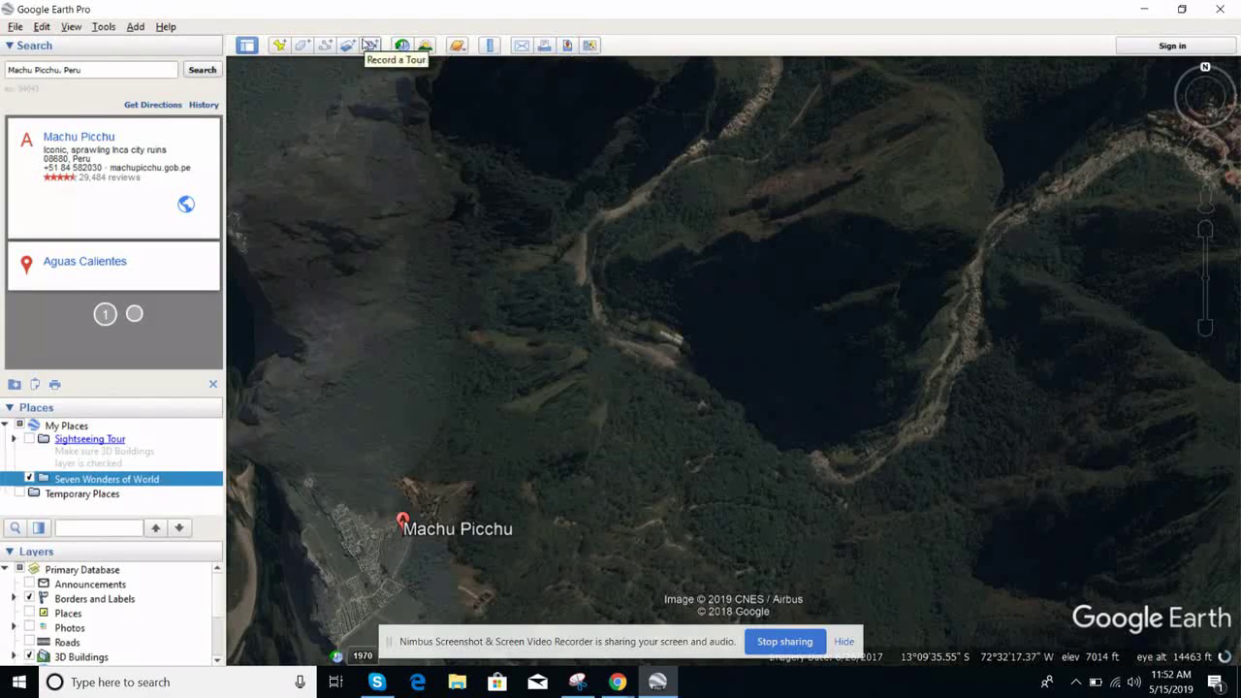
pyautogui.click(278, 47)
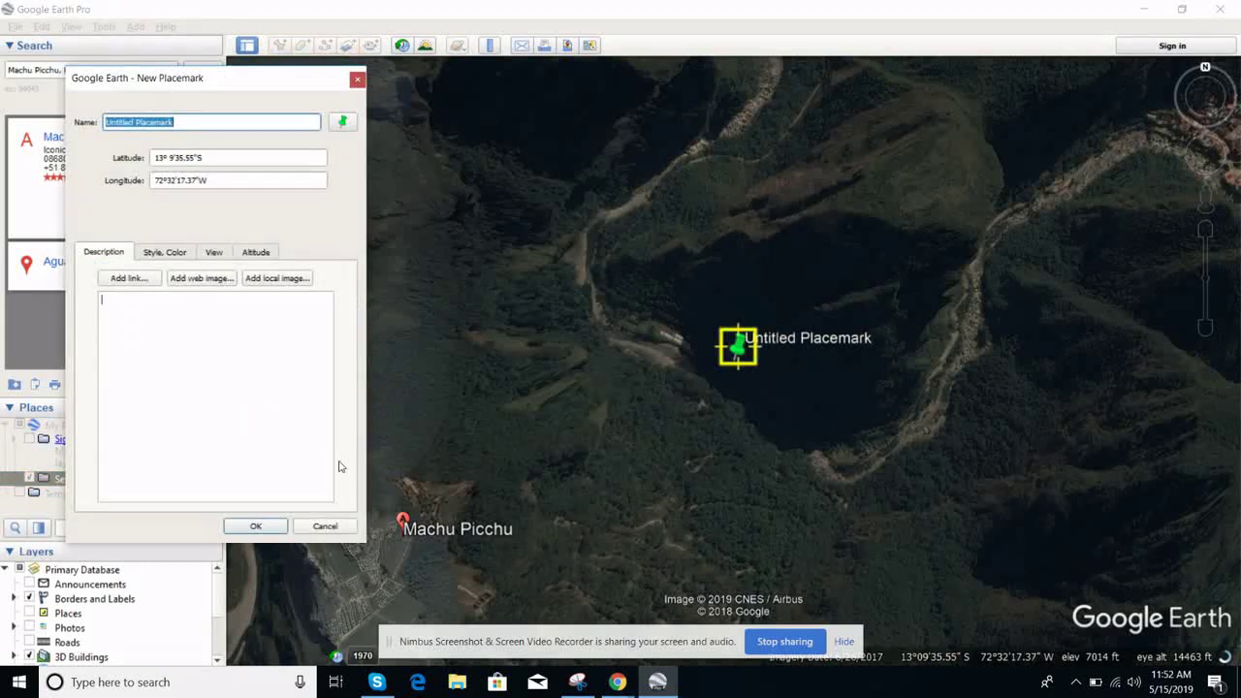
pyautogui.moveTo(737, 361); pyautogui.dragTo(404, 534)
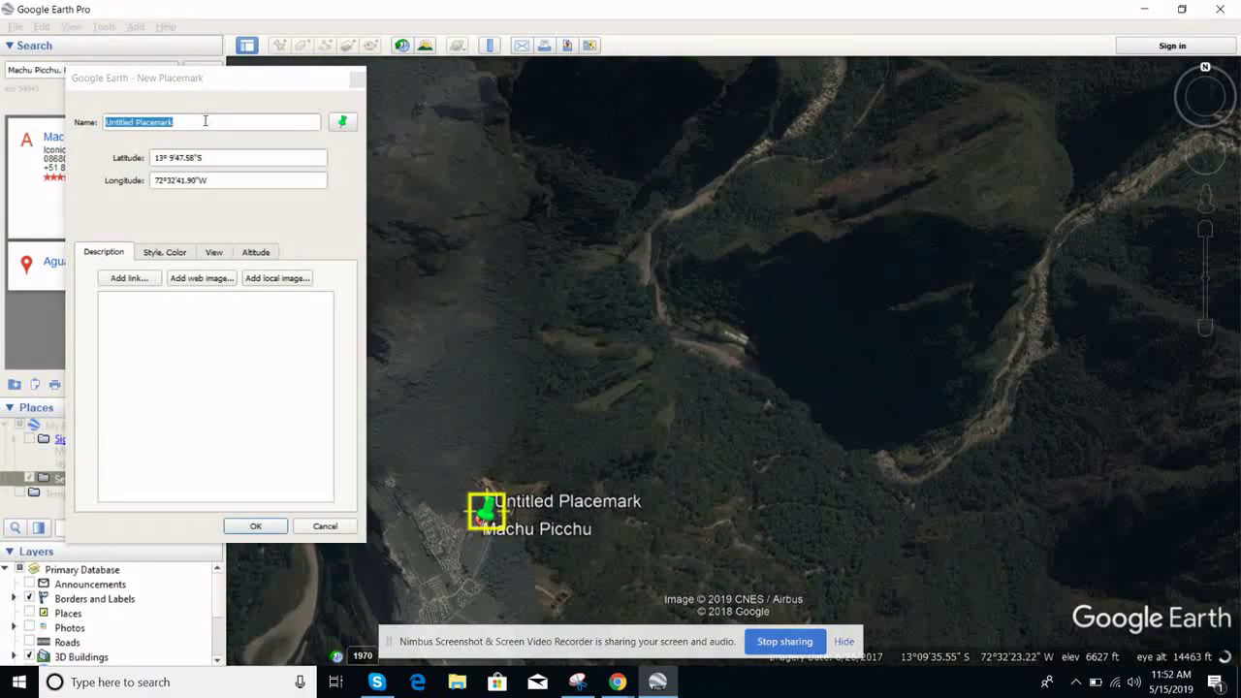
# Name the new placemark "Macchu Picchu" and save it in the Seven Wonders of World folder.
pyautogui.click(198, 125)
pyautogui.press('BackSpace')
pyautogui.press('BackSpace')
pyautogui.press('BackSpace')
pyautogui.press('BackSpace')
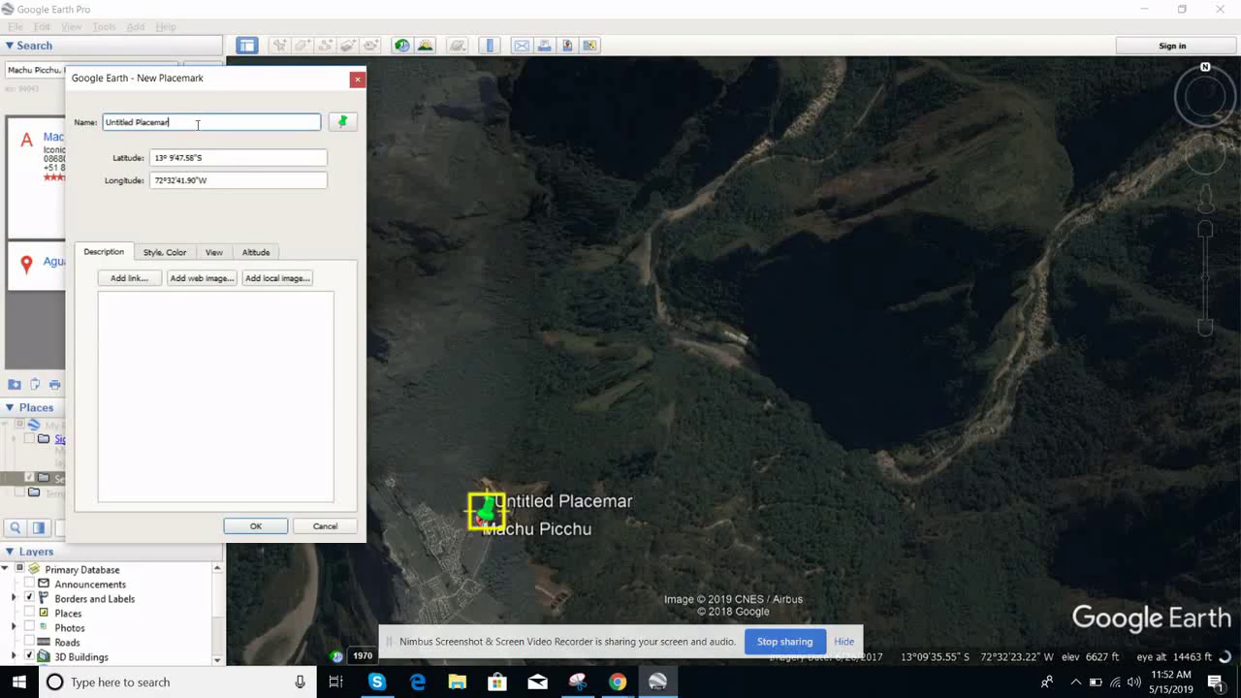
pyautogui.press('BackSpace')
pyautogui.press('BackSpace')
pyautogui.press('BackSpace')
pyautogui.press('BackSpace')
pyautogui.press('BackSpace')
pyautogui.press('BackSpace')
pyautogui.press('BackSpace')
pyautogui.press('BackSpace')
pyautogui.press('BackSpace')
pyautogui.press('BackSpace')
pyautogui.press('BackSpace')
pyautogui.press('BackSpace')
pyautogui.press('BackSpace')
pyautogui.press('BackSpace')
pyautogui.write('Ma')
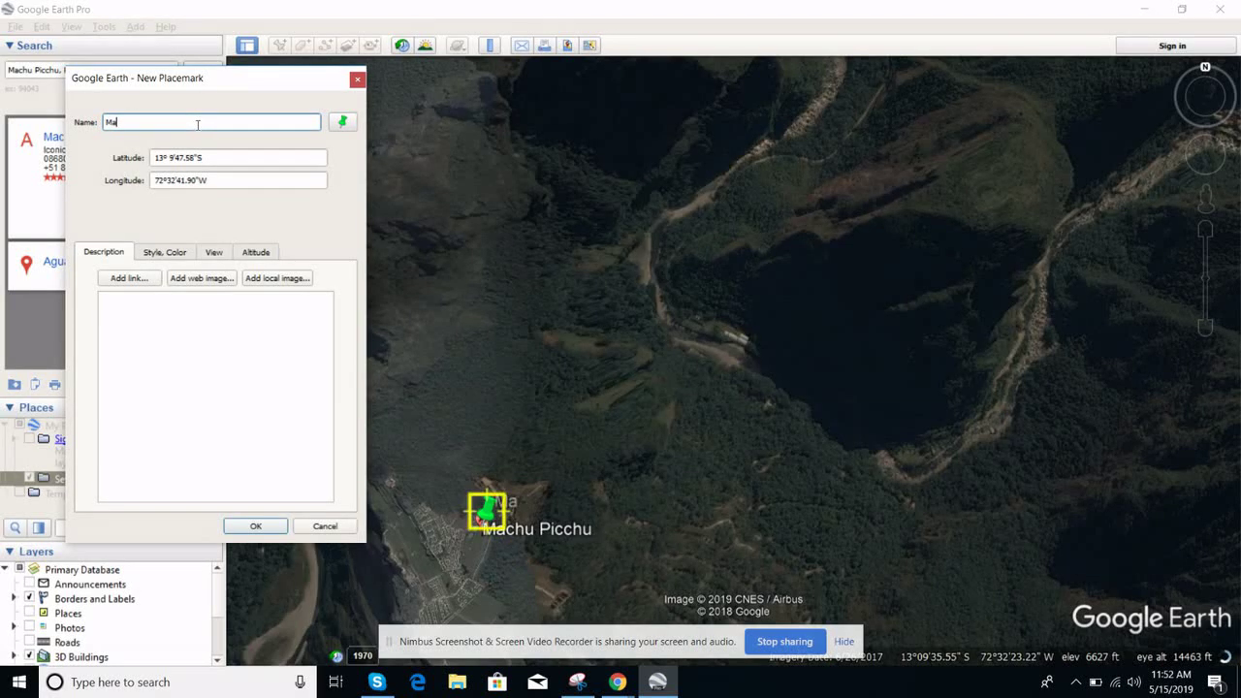
pyautogui.write('cchu Picchu')
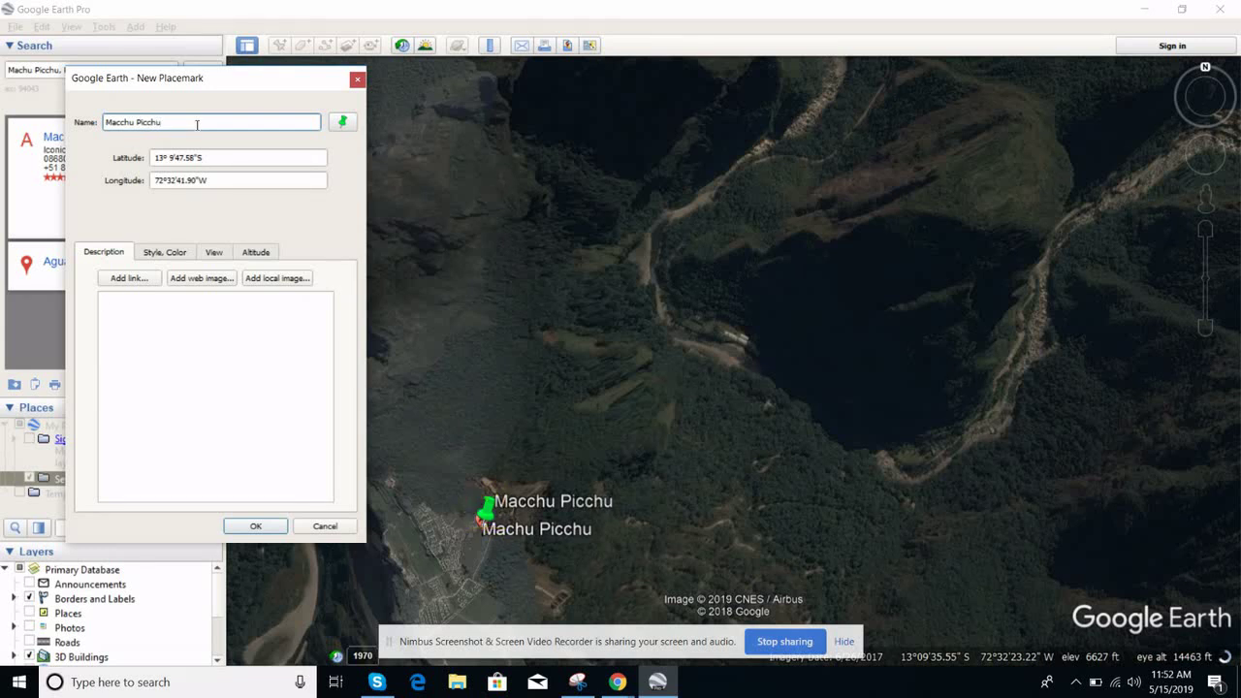
pyautogui.click(182, 297)
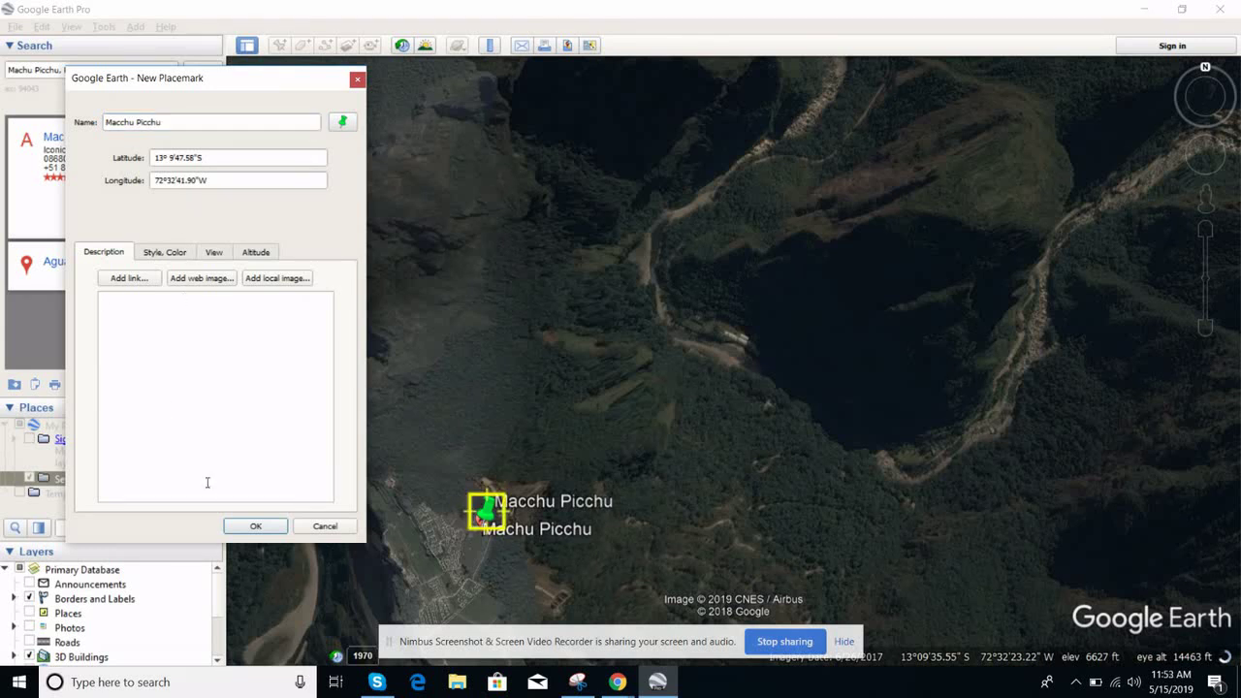
pyautogui.click(255, 526)
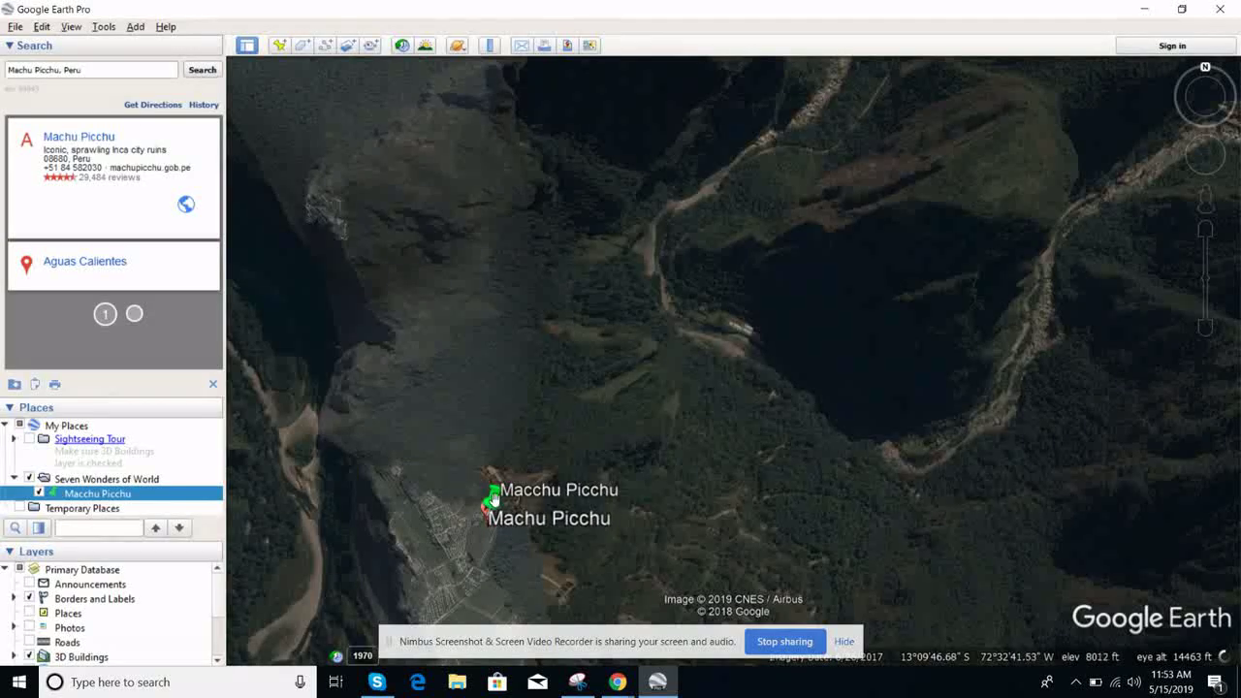
# Edit the Macchu Picchu placemark and shift its pin slightly to about 13°9'47"S, 72°32'41"W.
pyautogui.rightClick(494, 499)
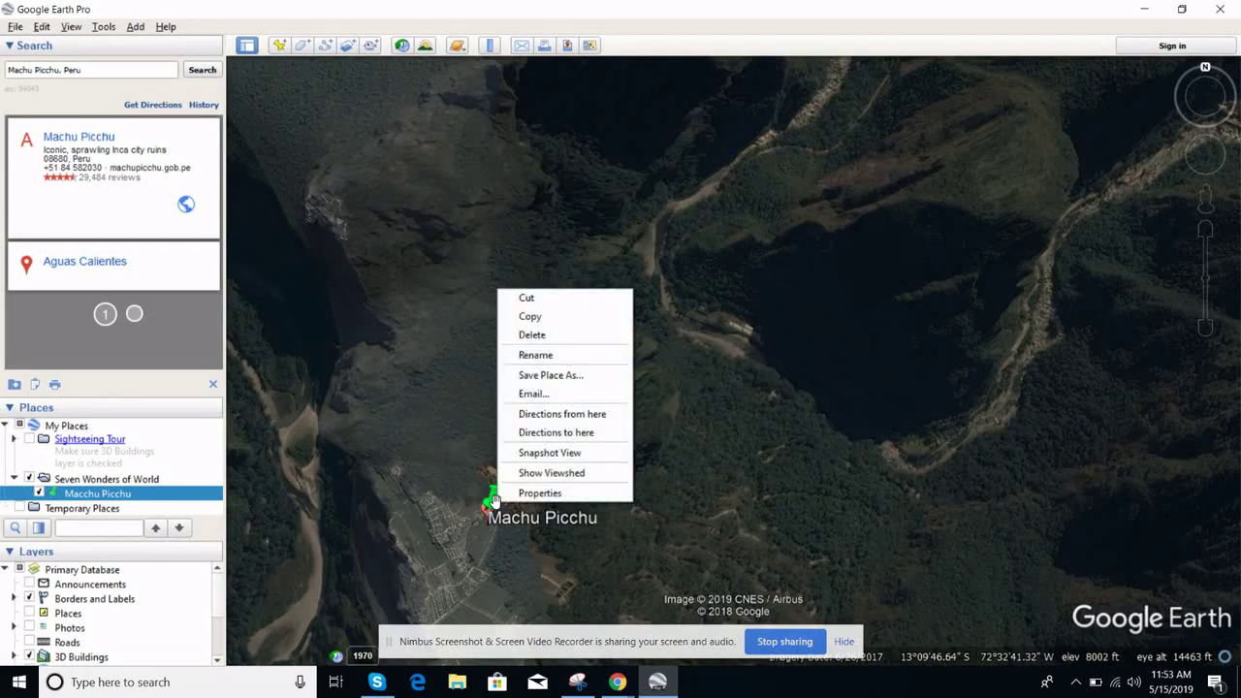
pyautogui.rightClick(493, 499)
pyautogui.rightClick(492, 496)
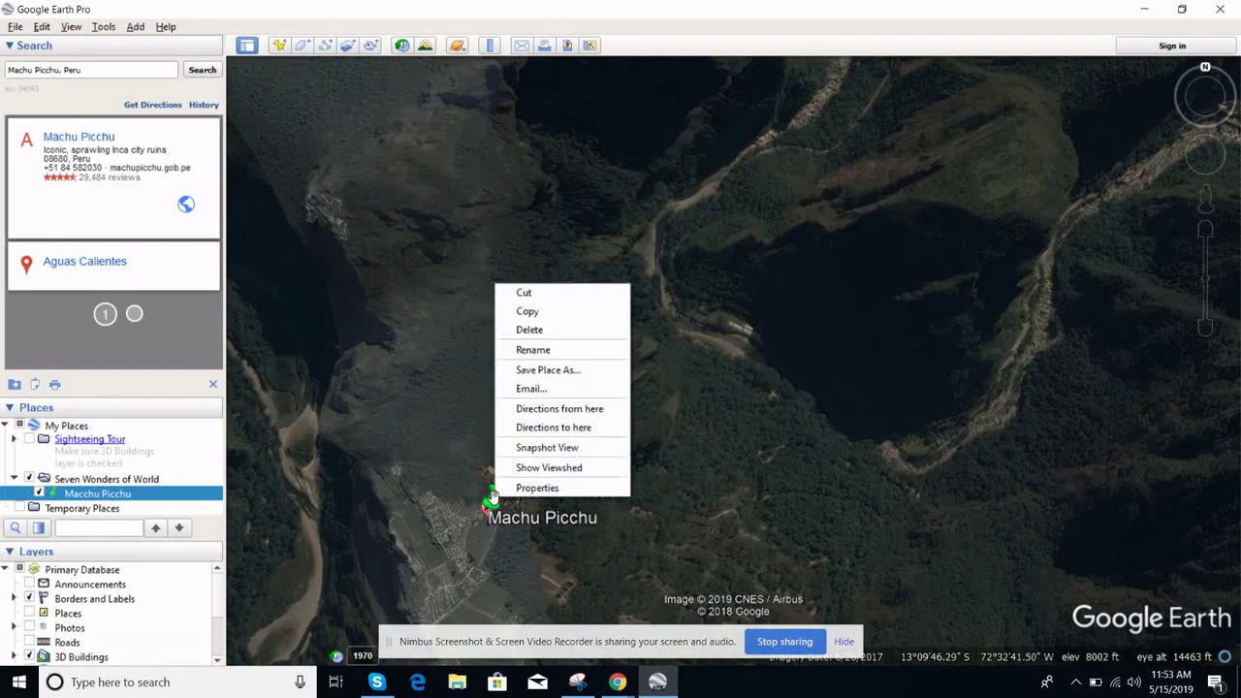
pyautogui.click(529, 487)
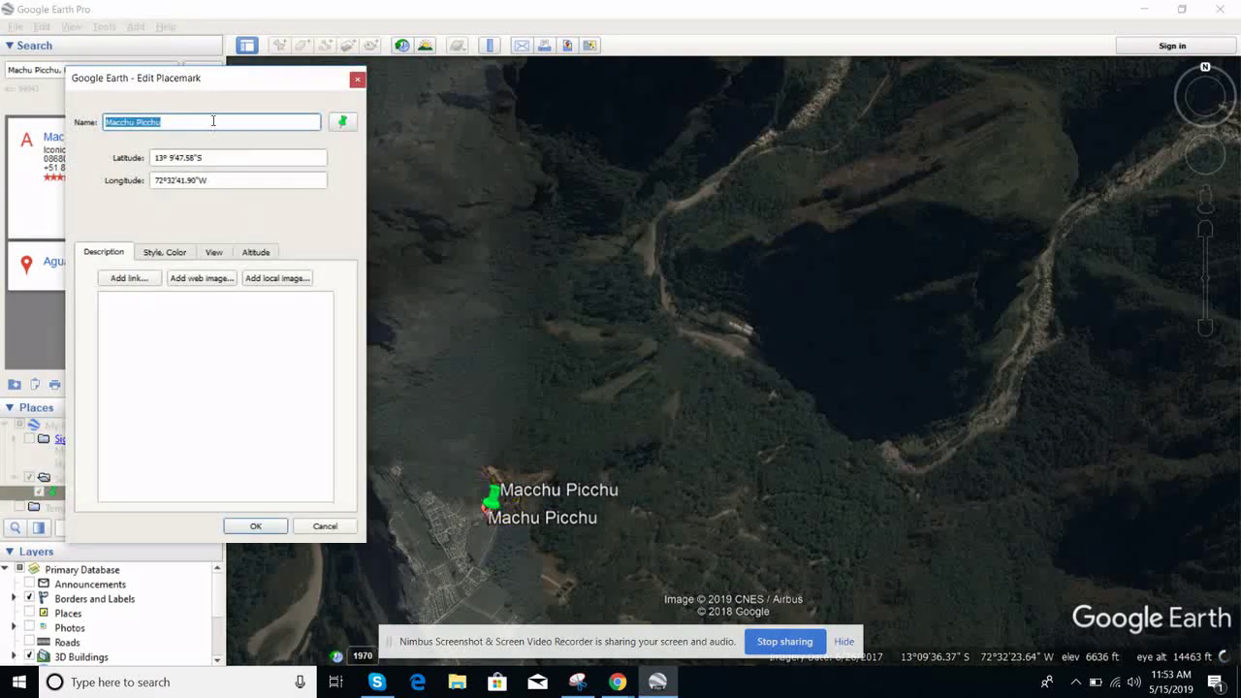
pyautogui.click(494, 504)
pyautogui.moveTo(495, 506); pyautogui.dragTo(498, 513)
pyautogui.click(129, 278)
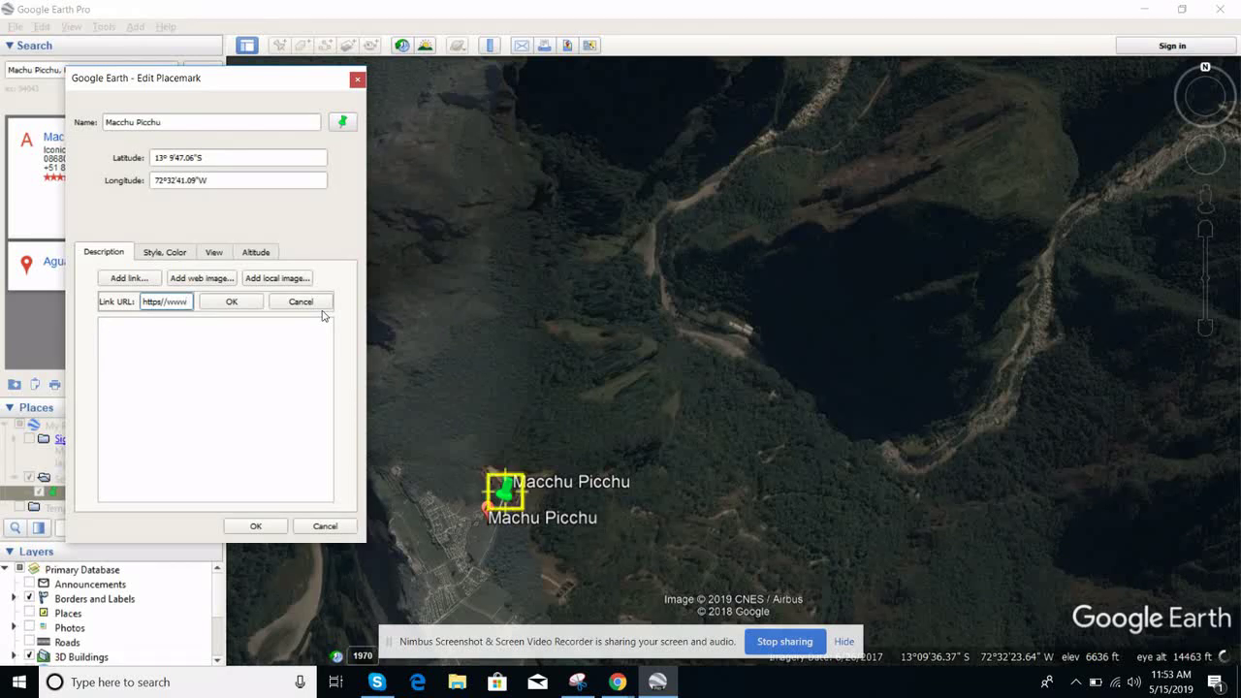
pyautogui.write('macchup')
pyautogui.write('iccu.com')
pyautogui.press('BackSpace')
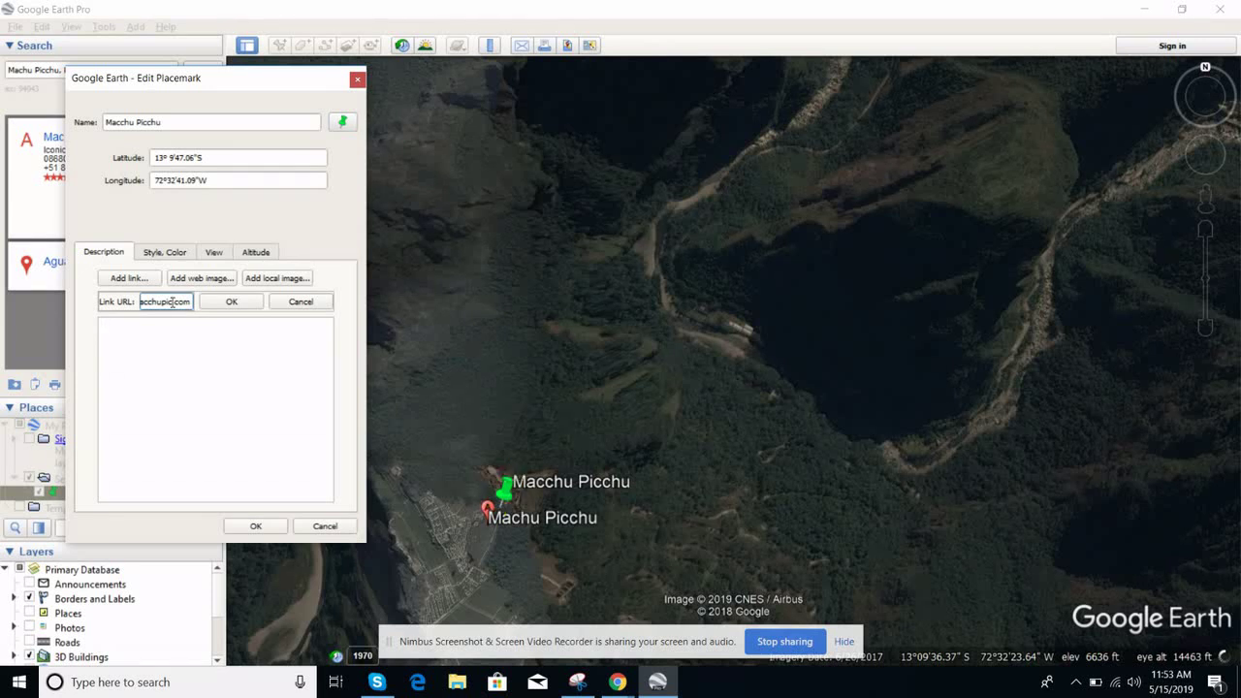
pyautogui.write('hu')
pyautogui.click(230, 303)
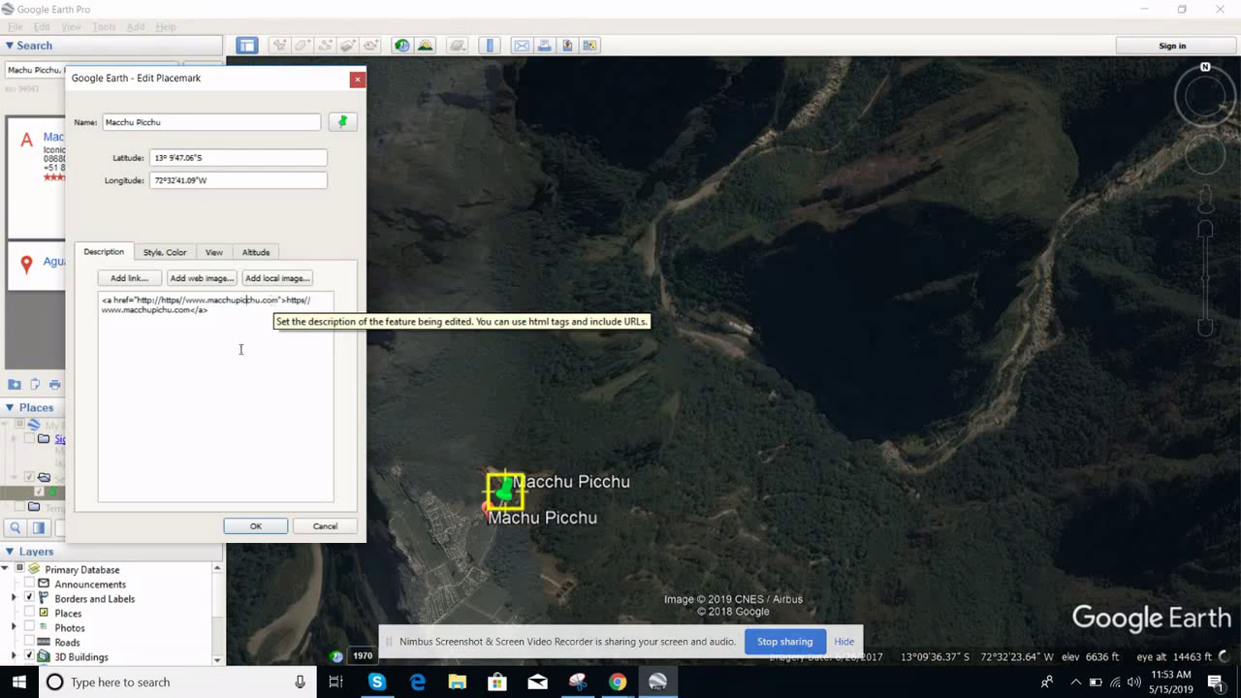
# Start adding a web image, switch to Chrome and copy the image address of the first Machu Picchu picture in the Google Images results.
pyautogui.click(180, 279)
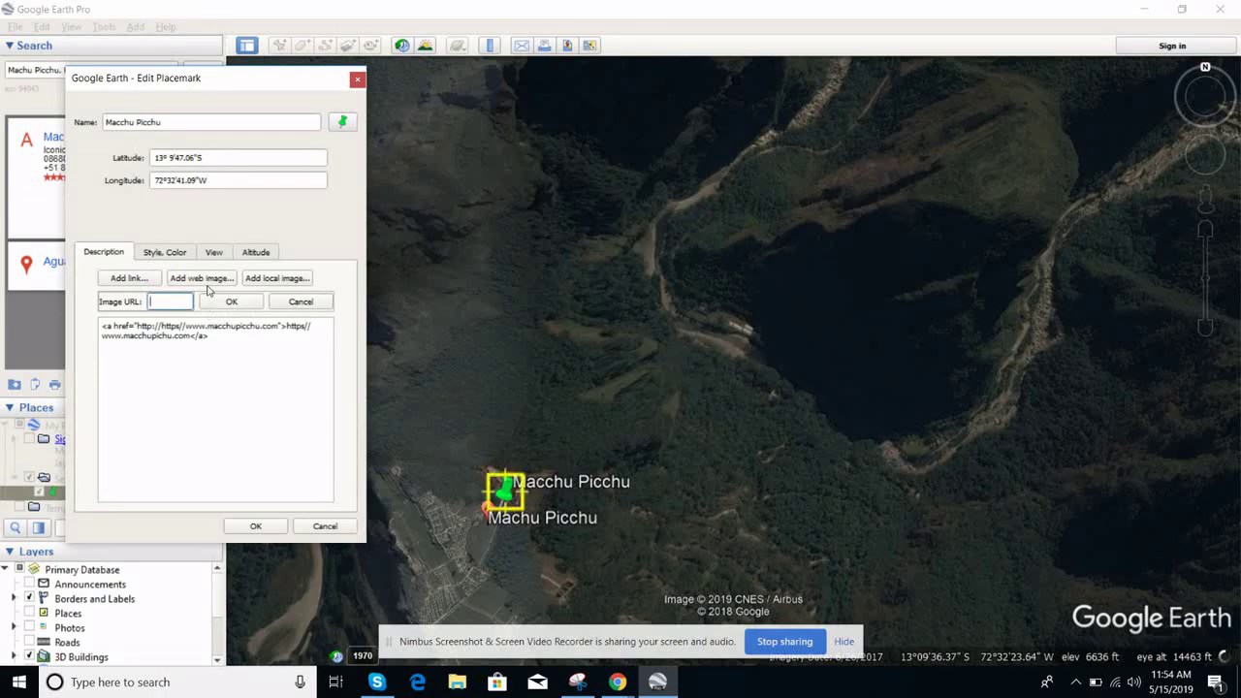
pyautogui.click(617, 681)
pyautogui.click(578, 642)
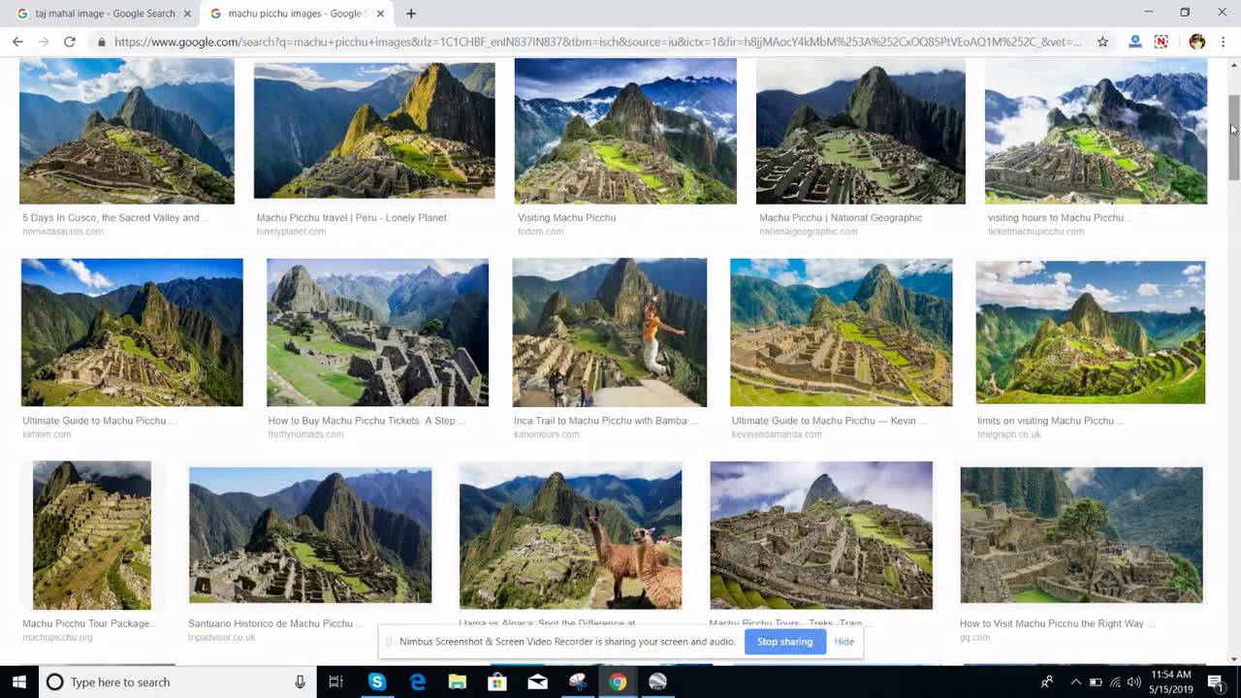
pyautogui.moveTo(1232, 121); pyautogui.dragTo(1232, 94)
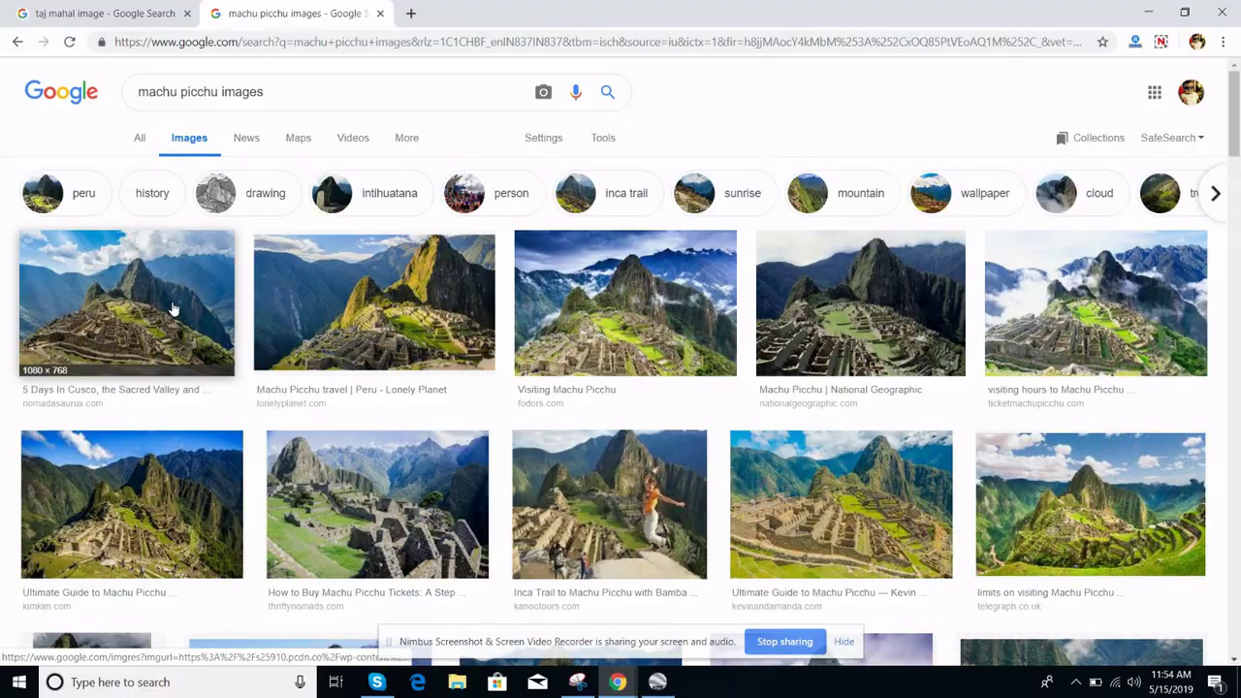
pyautogui.click(173, 309)
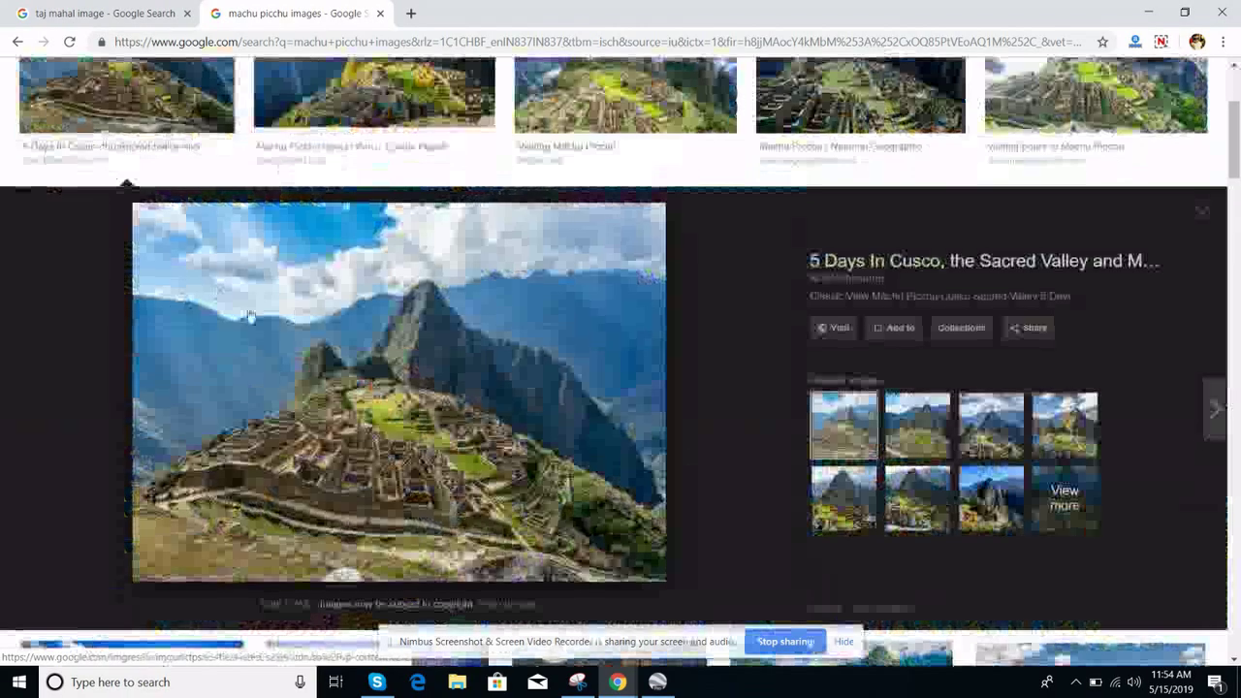
pyautogui.rightClick(287, 340)
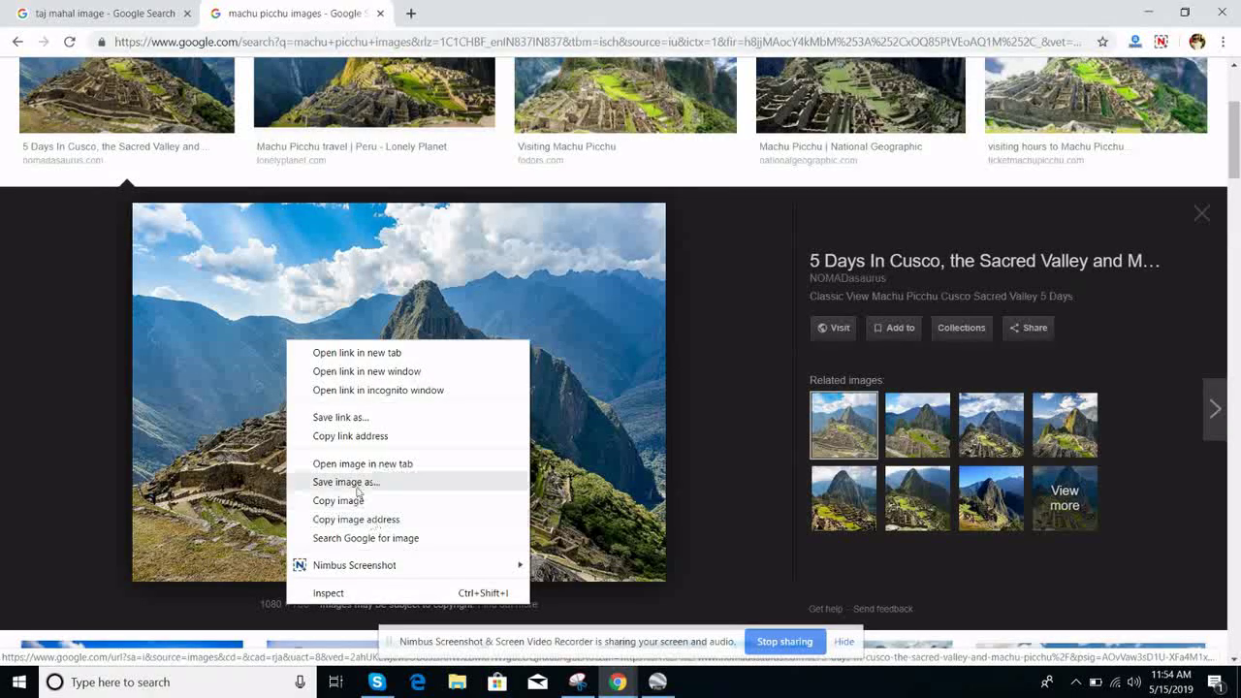
pyautogui.click(394, 520)
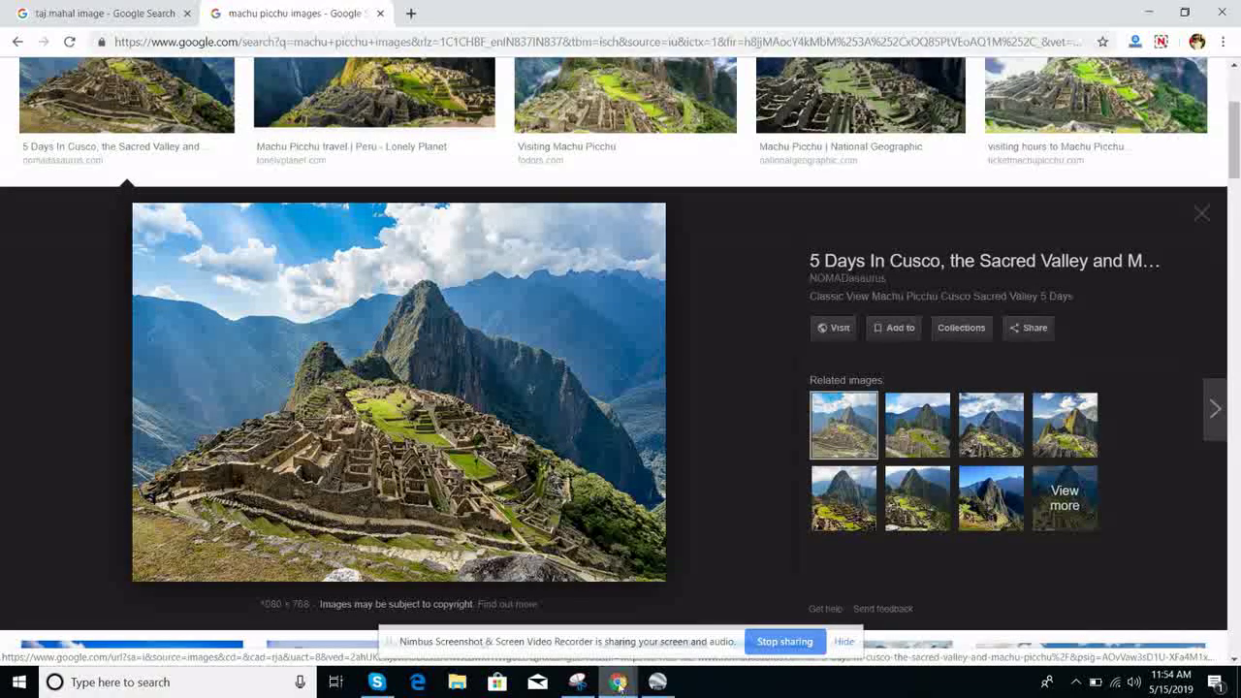
# Return to Google Earth Pro, insert the copied image address as a web image in the placemark's description, and save the placemark.
pyautogui.click(657, 682)
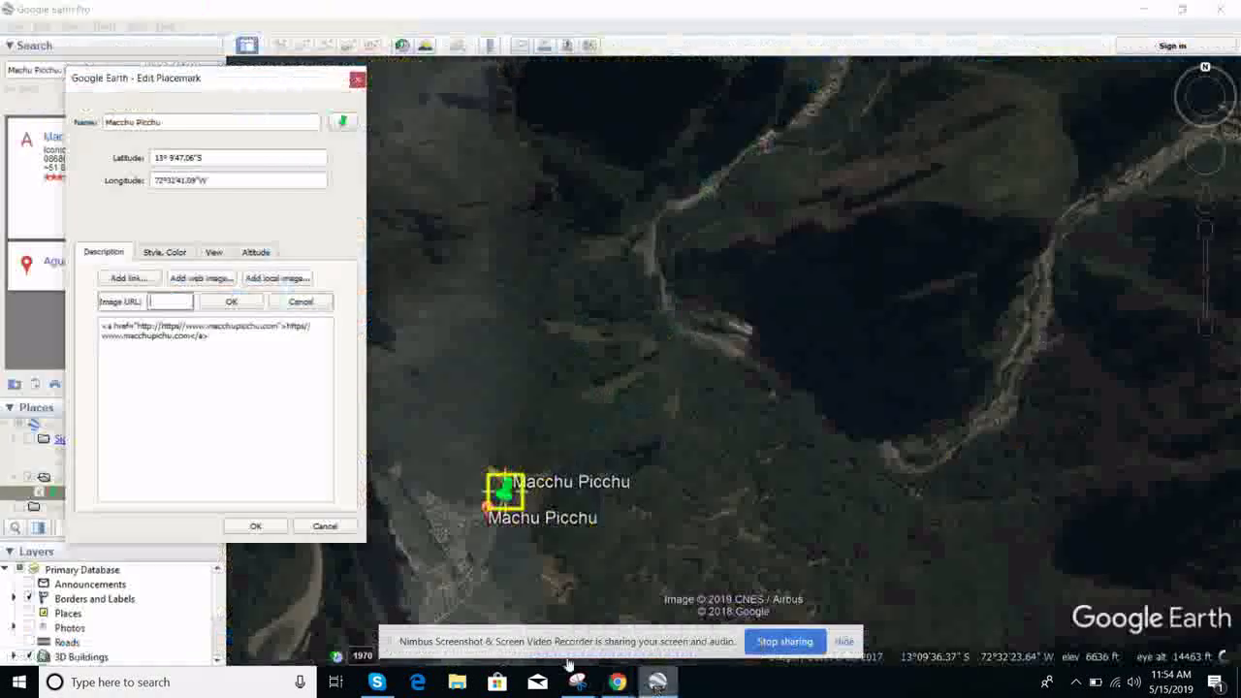
pyautogui.click(176, 300)
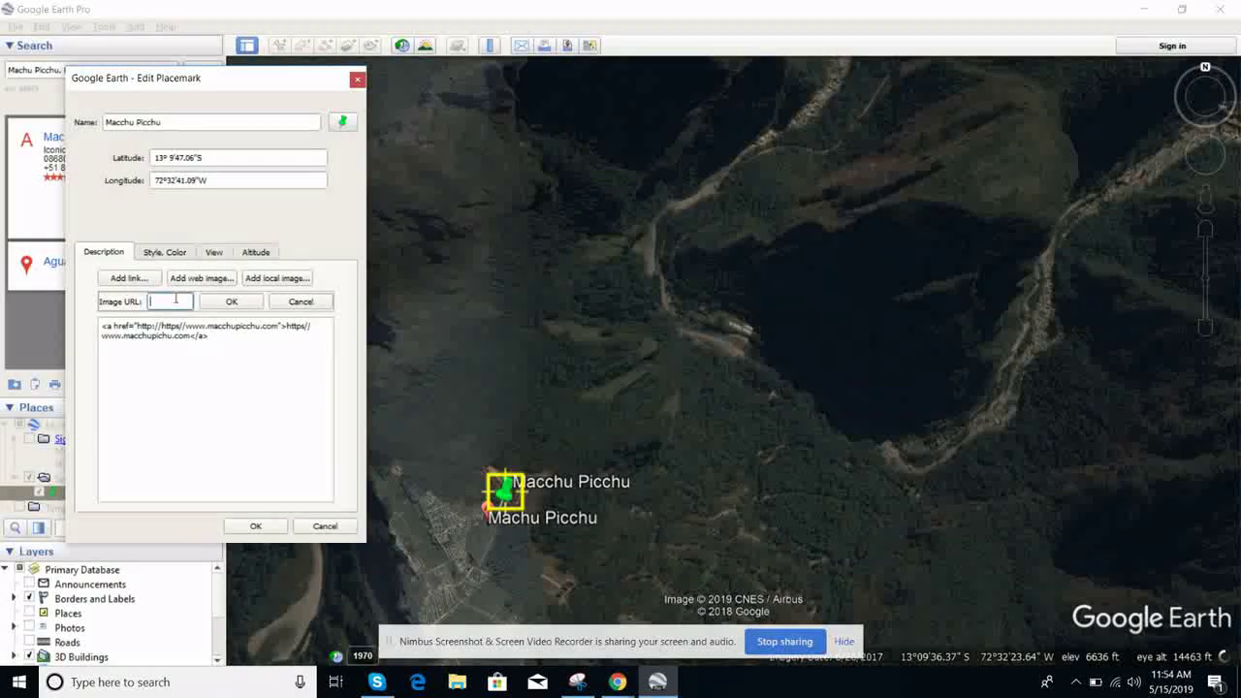
pyautogui.hotkey('ctrl', 'v')
pyautogui.click(230, 301)
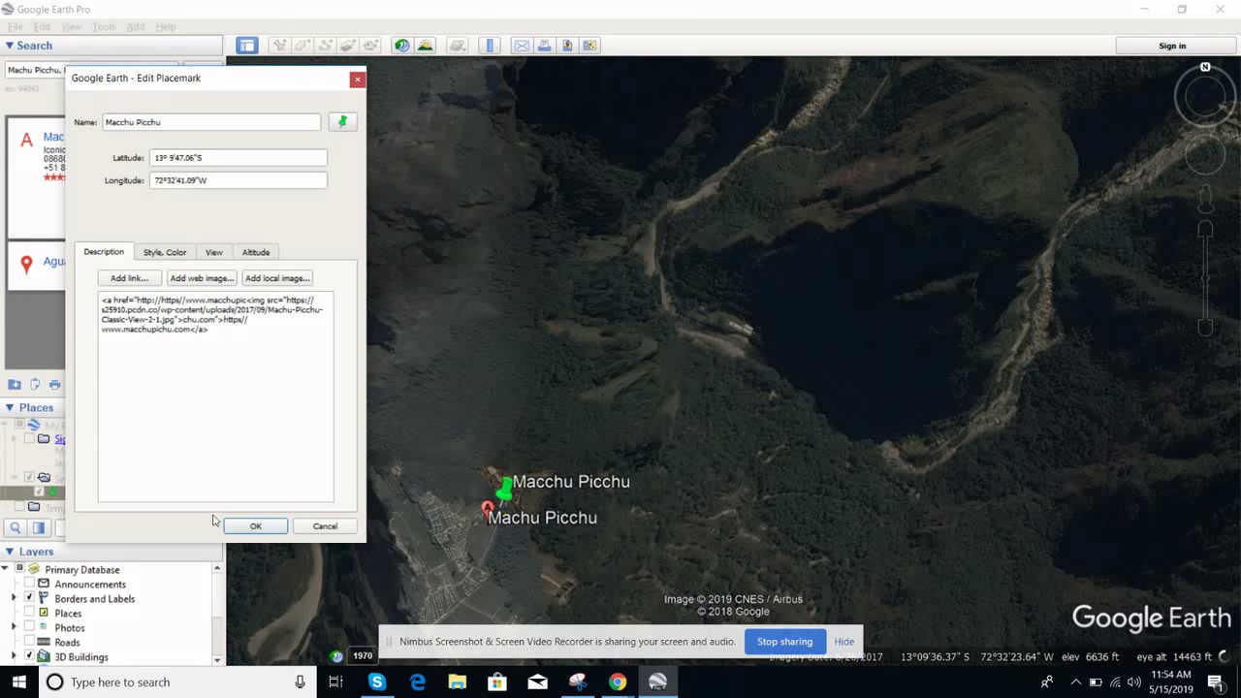
pyautogui.click(254, 526)
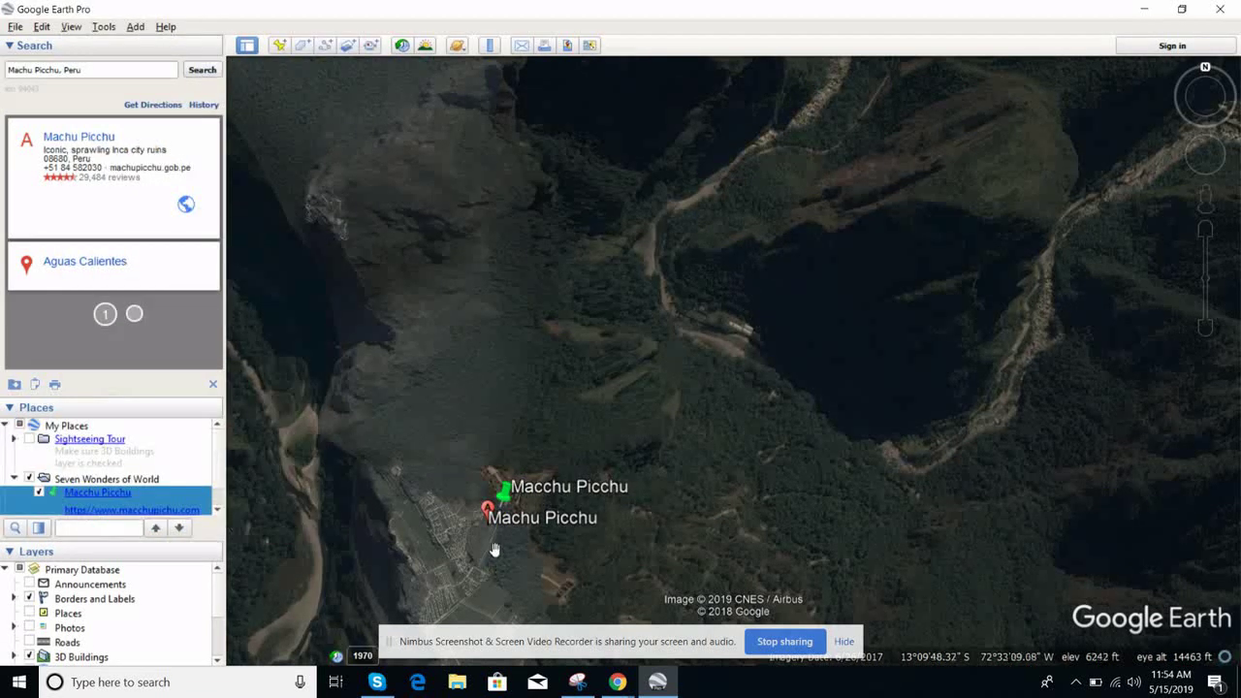
# Check the Macchu Picchu placemark's balloon, reopen its properties and clear the entire description.
pyautogui.click(505, 496)
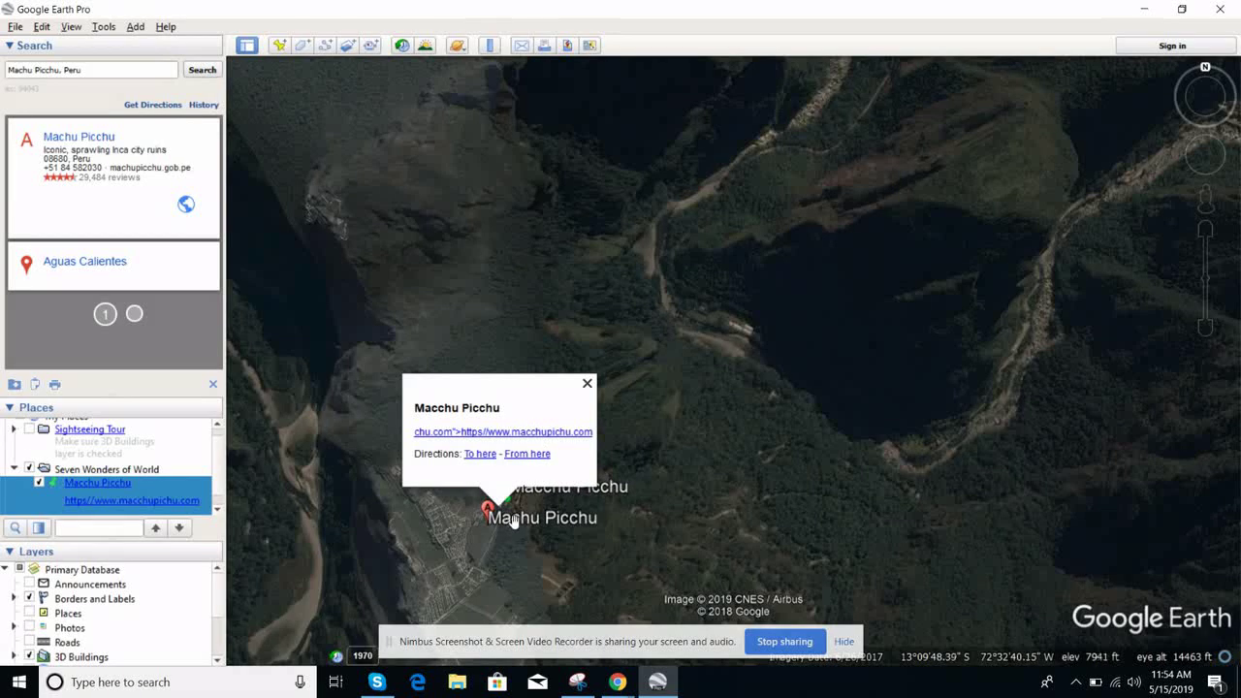
pyautogui.click(507, 501)
pyautogui.rightClick(506, 501)
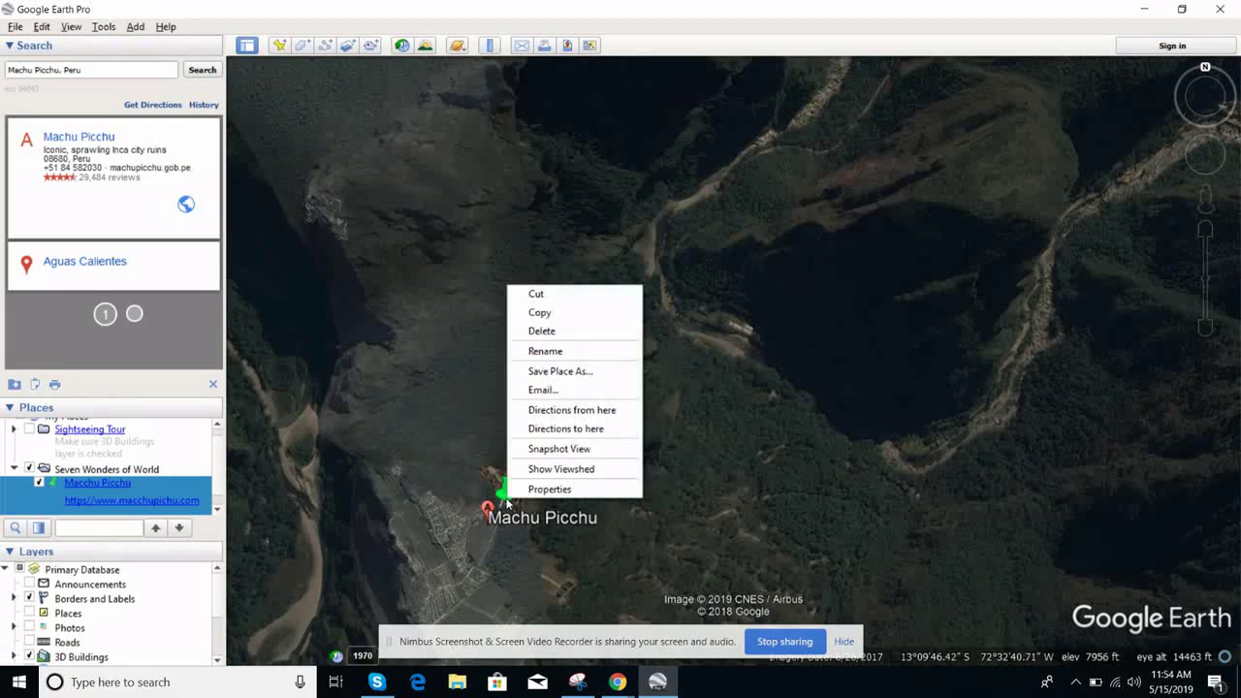
pyautogui.click(530, 486)
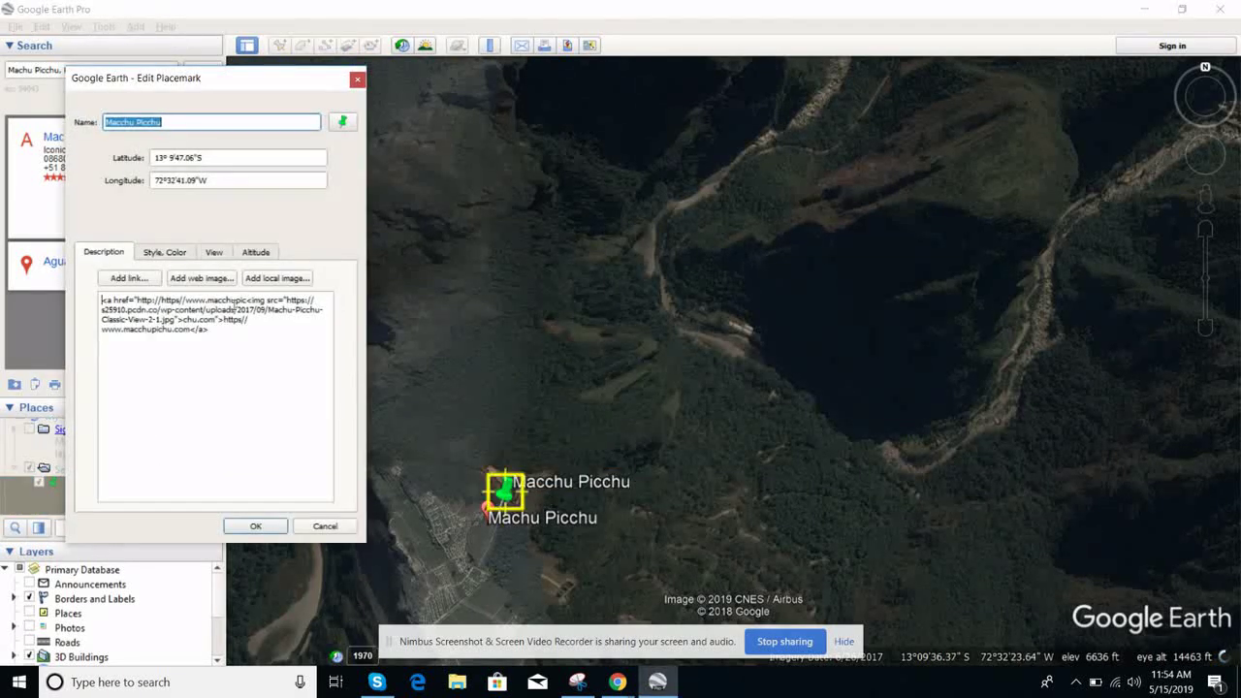
pyautogui.click(221, 328)
pyautogui.press('BackSpace')
pyautogui.press('BackSpace')
pyautogui.press('BackSpace')
pyautogui.press('BackSpace')
pyautogui.press('BackSpace')
pyautogui.press('BackSpace')
pyautogui.press('BackSpace')
pyautogui.press('BackSpace')
pyautogui.press('BackSpace')
pyautogui.press('BackSpace')
pyautogui.press('BackSpace')
pyautogui.press('BackSpace')
pyautogui.press('BackSpace')
pyautogui.press('BackSpace')
pyautogui.press('BackSpace')
pyautogui.press('BackSpace')
pyautogui.press('BackSpace')
pyautogui.press('BackSpace')
pyautogui.press('BackSpace')
pyautogui.press('BackSpace')
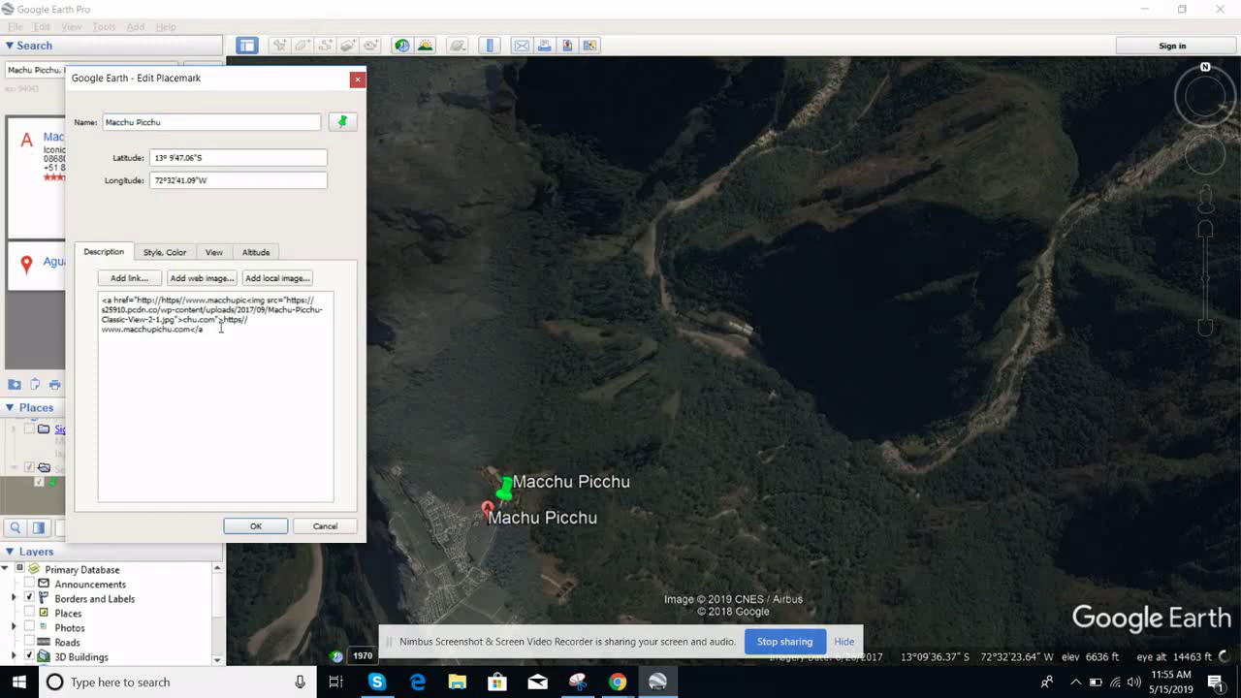
pyautogui.press('BackSpace')
pyautogui.press('BackSpace')
pyautogui.press('BackSpace')
pyautogui.press('BackSpace')
pyautogui.press('BackSpace')
pyautogui.press('BackSpace')
pyautogui.press('BackSpace')
pyautogui.press('BackSpace')
pyautogui.press('BackSpace')
pyautogui.press('BackSpace')
pyautogui.press('BackSpace')
pyautogui.press('BackSpace')
pyautogui.press('BackSpace')
pyautogui.press('BackSpace')
pyautogui.press('BackSpace')
pyautogui.press('BackSpace')
pyautogui.press('BackSpace')
pyautogui.press('BackSpace')
pyautogui.press('BackSpace')
pyautogui.press('BackSpace')
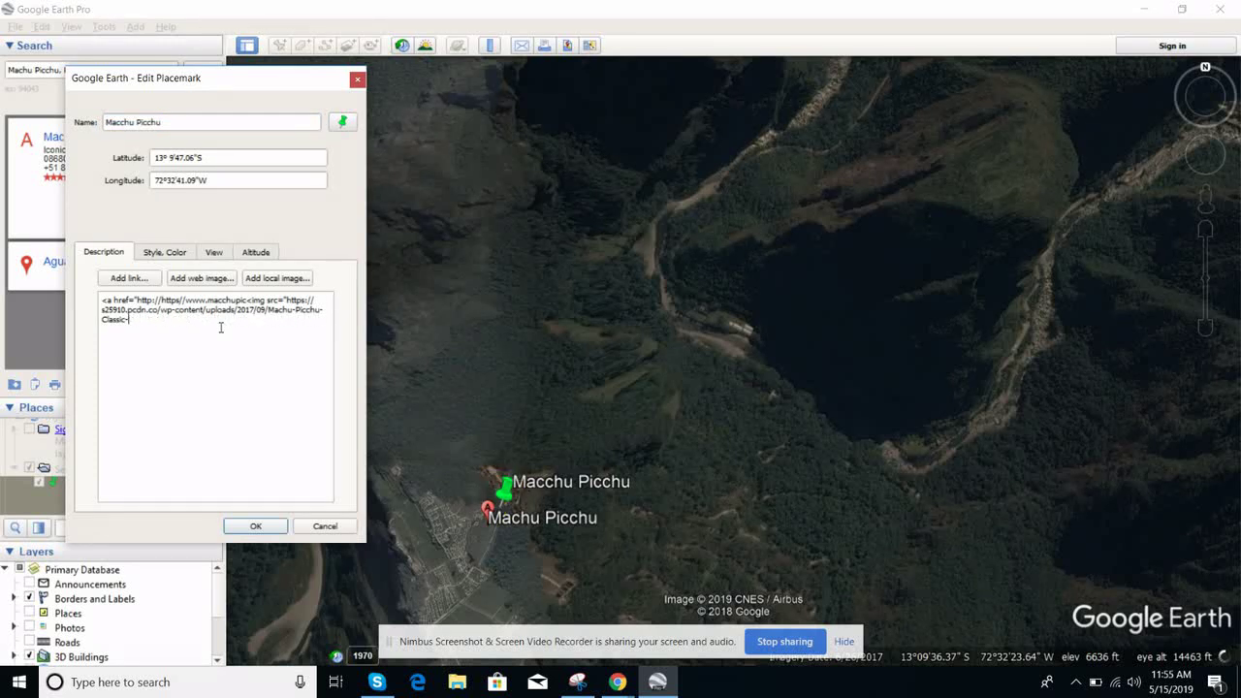
pyautogui.press('BackSpace')
pyautogui.press('BackSpace')
pyautogui.press('BackSpace')
pyautogui.press('BackSpace')
pyautogui.press('BackSpace')
pyautogui.press('BackSpace')
pyautogui.press('BackSpace')
pyautogui.press('BackSpace')
pyautogui.press('BackSpace')
pyautogui.press('BackSpace')
pyautogui.press('BackSpace')
pyautogui.press('BackSpace')
pyautogui.press('BackSpace')
pyautogui.press('BackSpace')
pyautogui.press('BackSpace')
pyautogui.press('BackSpace')
pyautogui.press('BackSpace')
pyautogui.press('BackSpace')
pyautogui.press('BackSpace')
pyautogui.press('BackSpace')
pyautogui.press('BackSpace')
pyautogui.press('BackSpace')
pyautogui.press('BackSpace')
pyautogui.press('BackSpace')
pyautogui.press('BackSpace')
pyautogui.press('BackSpace')
pyautogui.press('BackSpace')
pyautogui.press('BackSpace')
pyautogui.press('BackSpace')
pyautogui.press('BackSpace')
pyautogui.press('BackSpace')
pyautogui.press('BackSpace')
pyautogui.press('BackSpace')
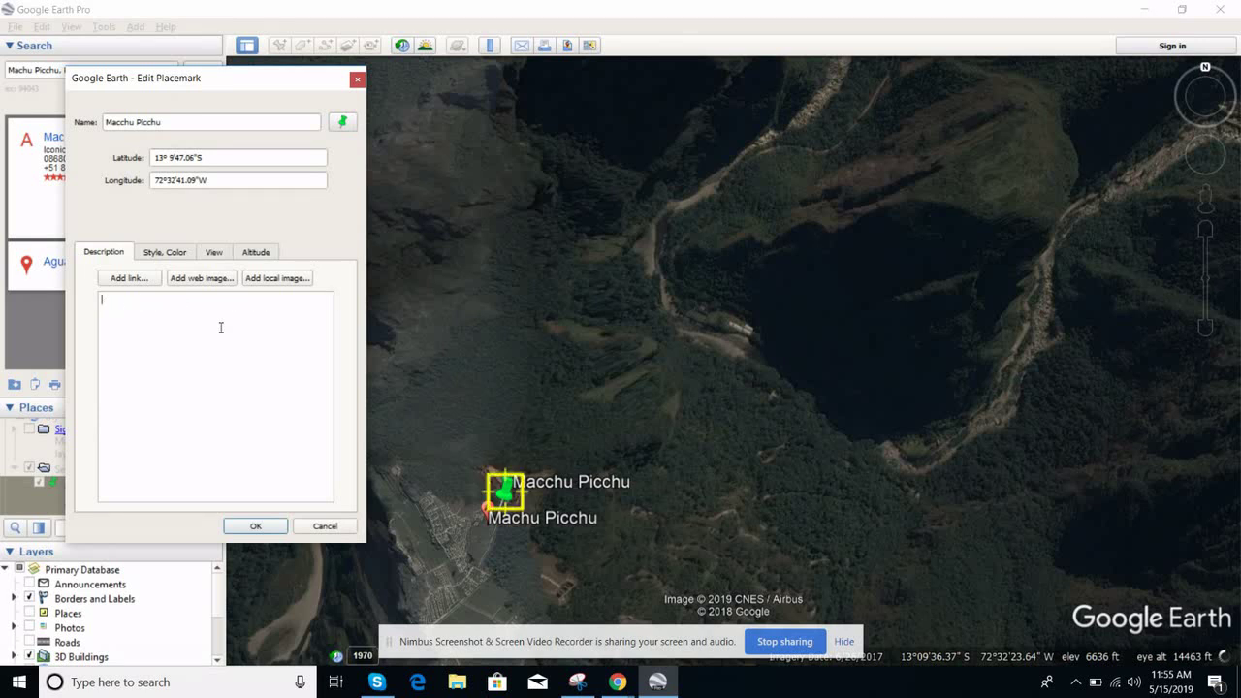
# Insert the copied Machu Picchu picture address as a web image in the placemark's empty description.
pyautogui.click(200, 280)
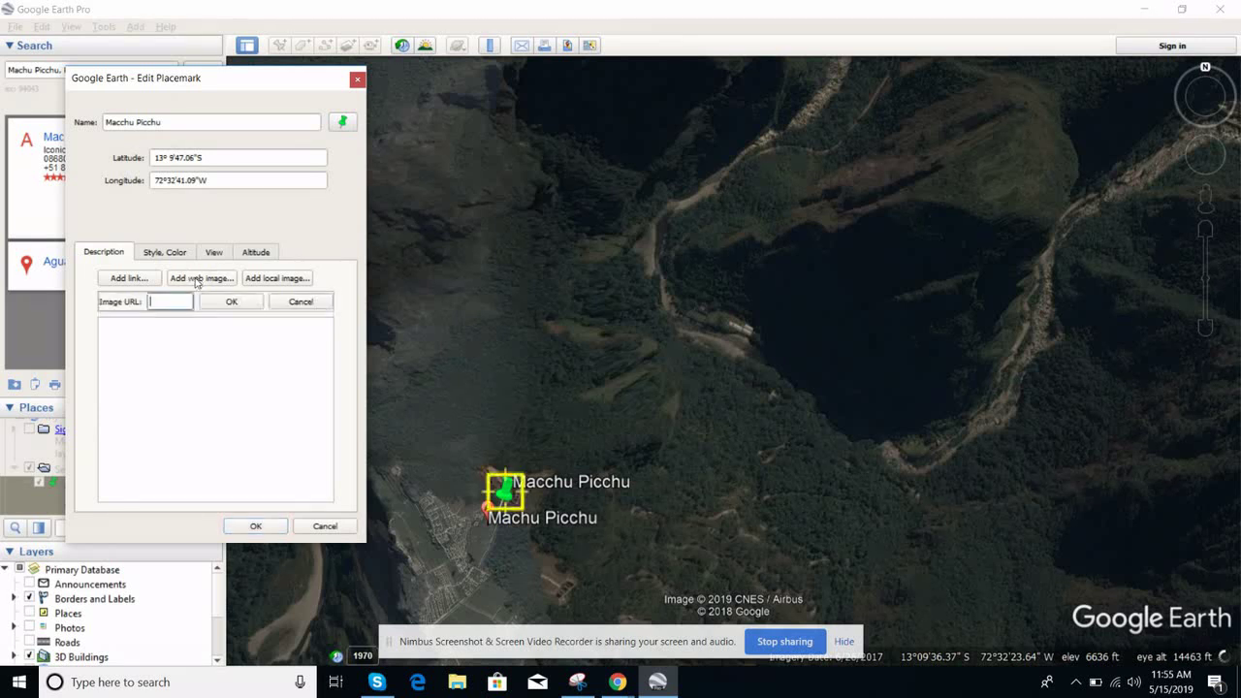
pyautogui.hotkey('ctrl', 'v')
pyautogui.click(217, 307)
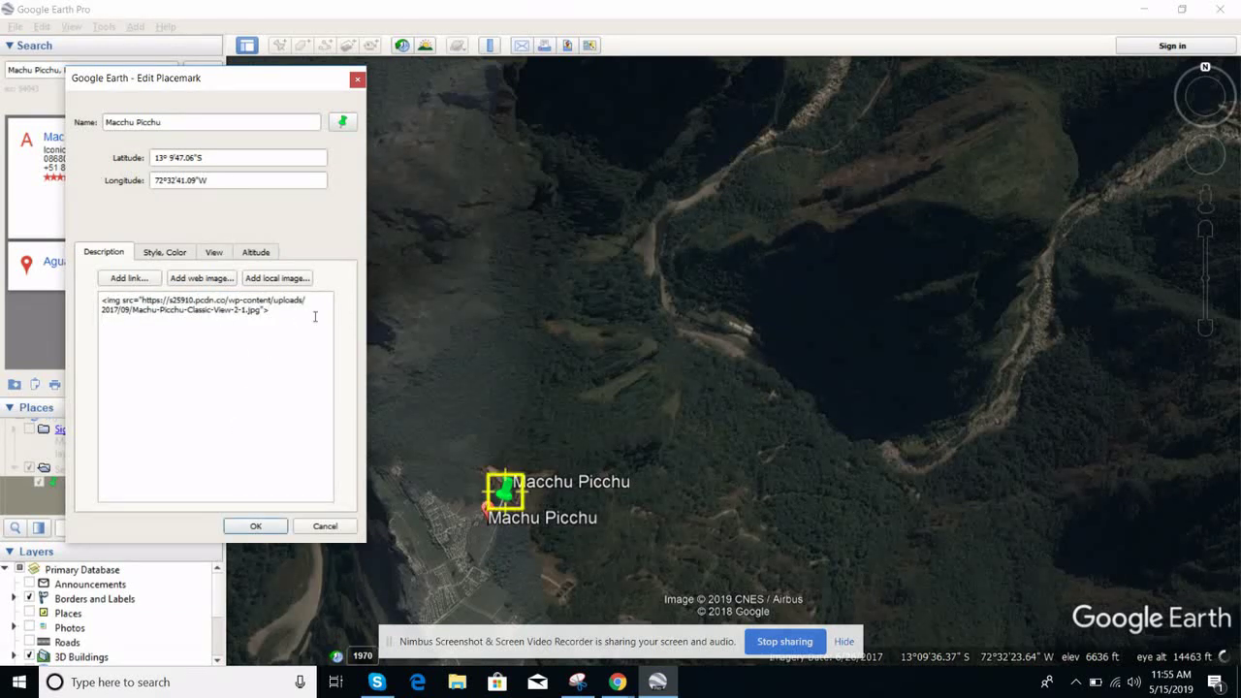
pyautogui.click(130, 278)
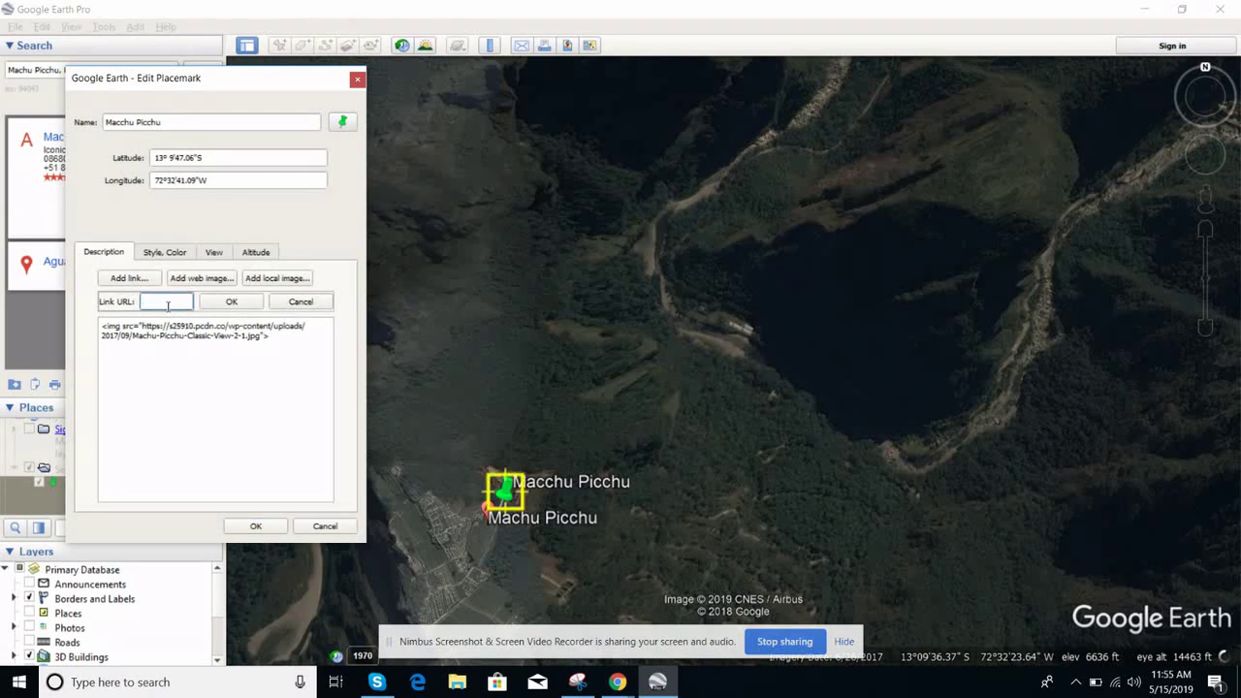
pyautogui.write('https://www')
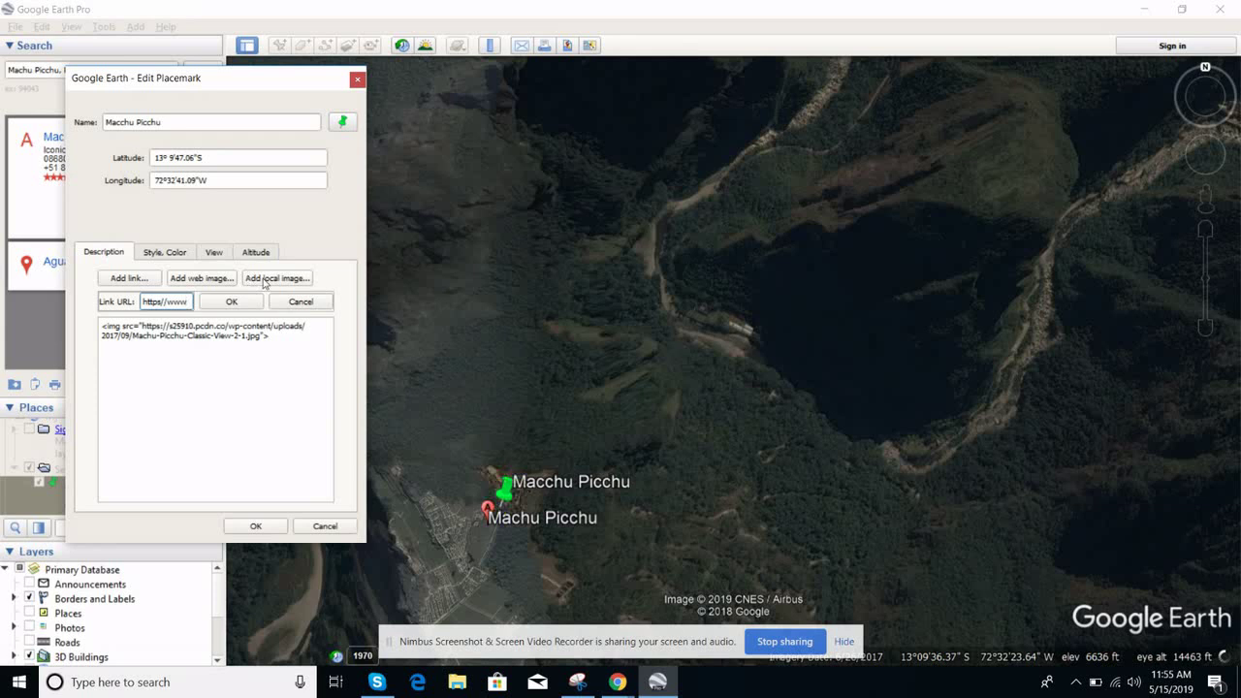
pyautogui.write('.macchu')
pyautogui.write('picchu.com')
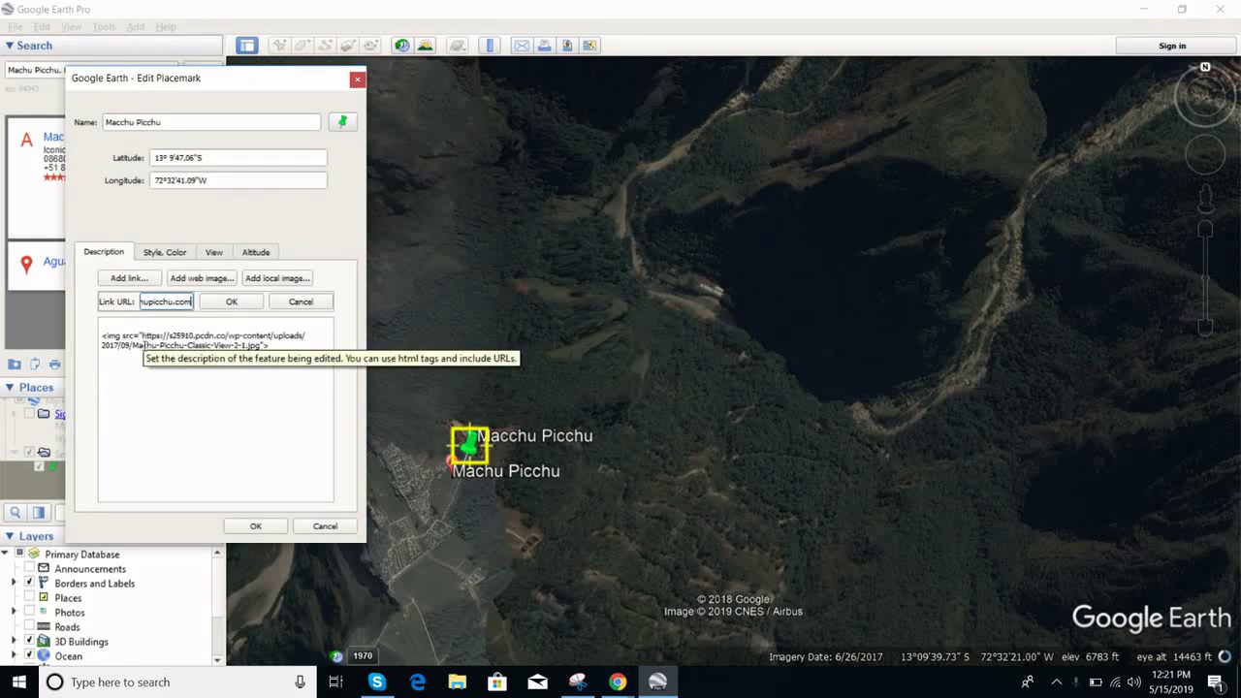
pyautogui.click(230, 301)
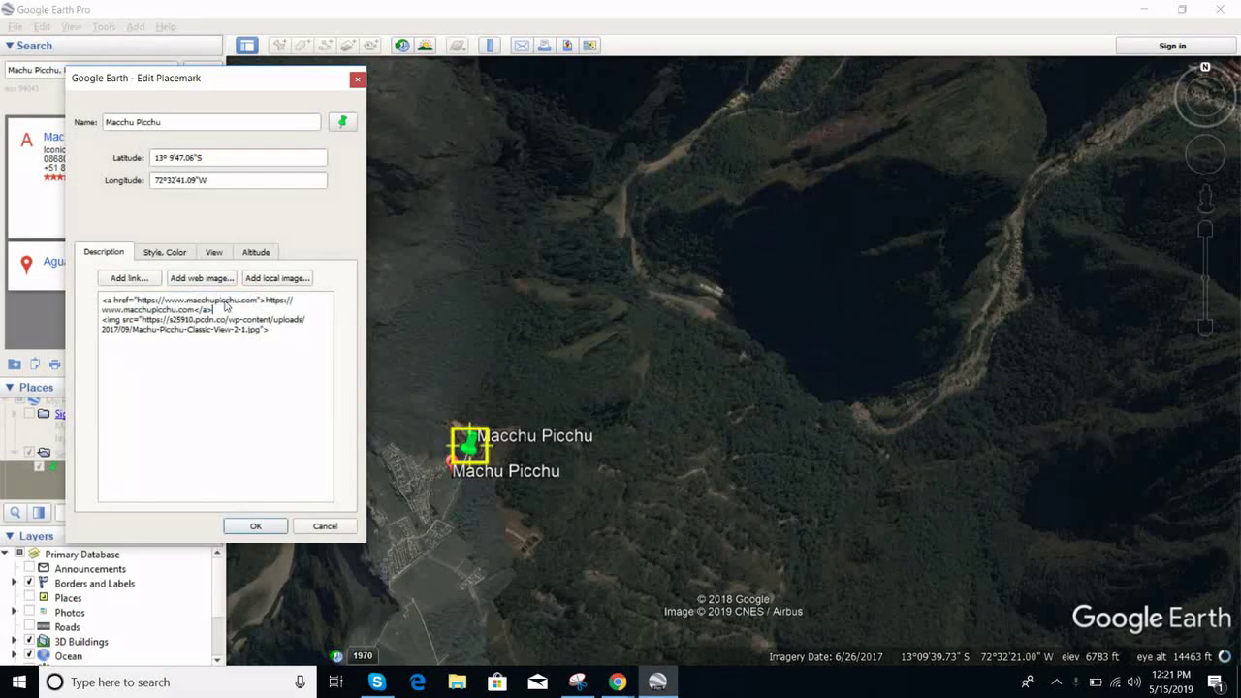
pyautogui.click(269, 526)
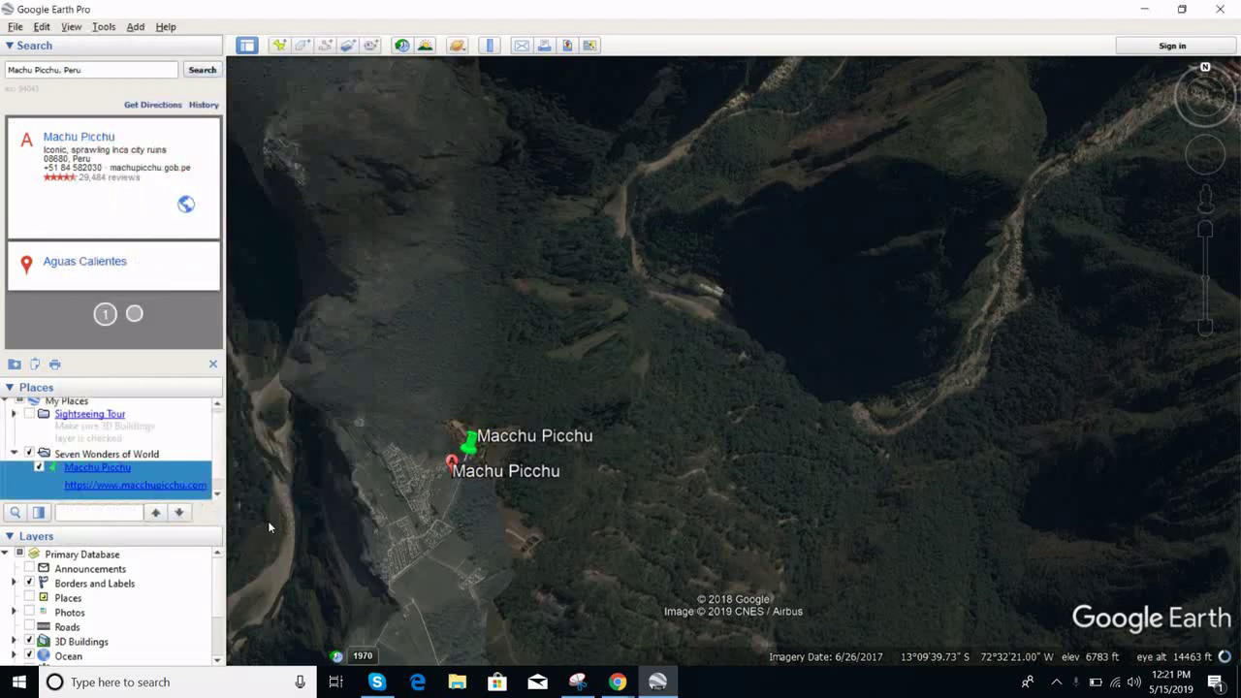
pyautogui.click(470, 443)
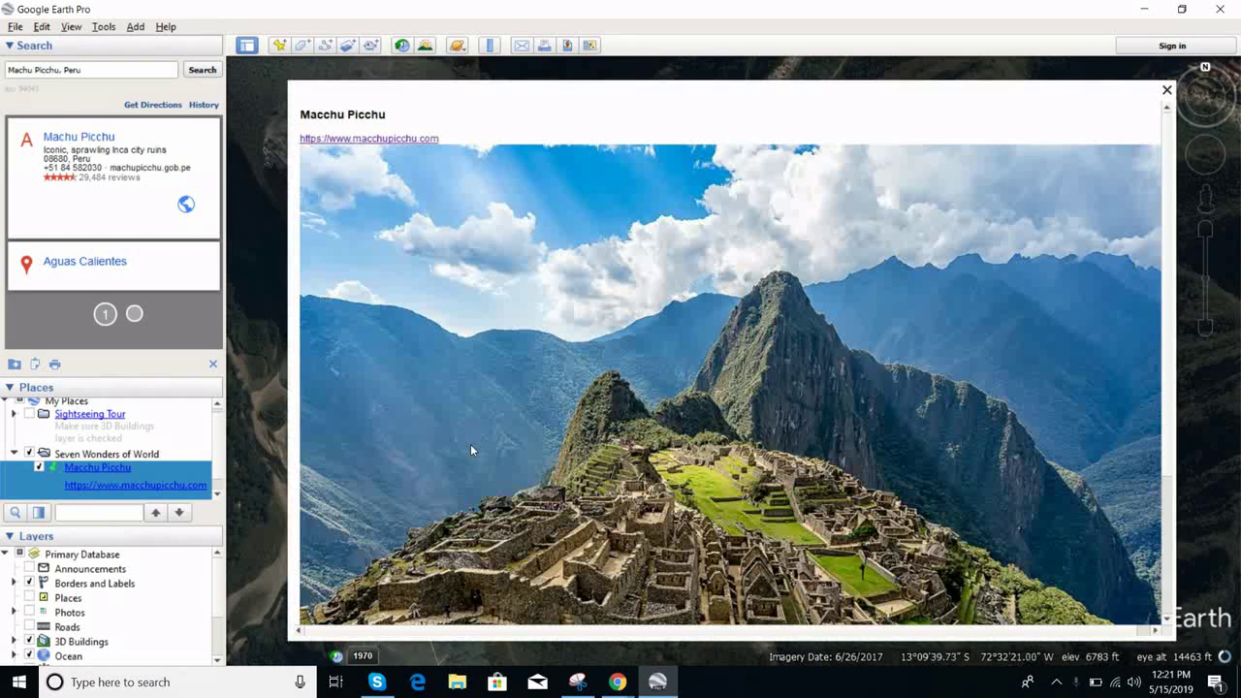
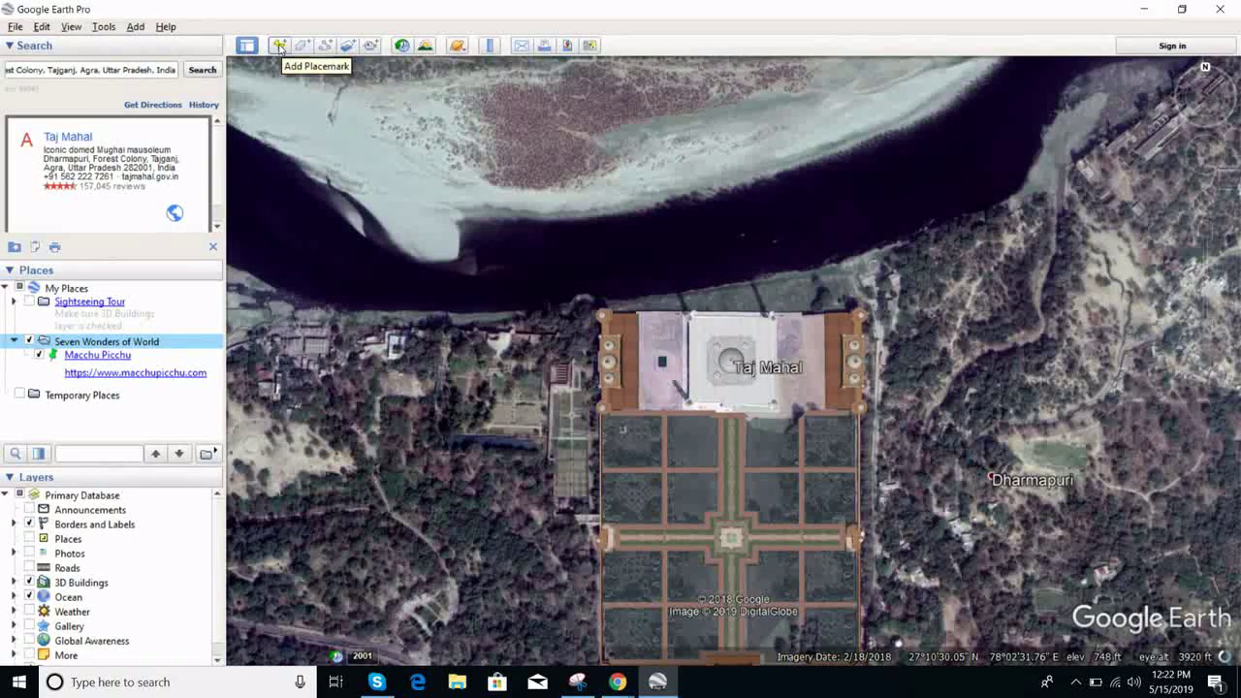
# Add a placemark named Tajmahal to the Seven Wonders of World folder, placed on the monument at about 27°10'30"N, 78°2'33"E.
pyautogui.click(279, 46)
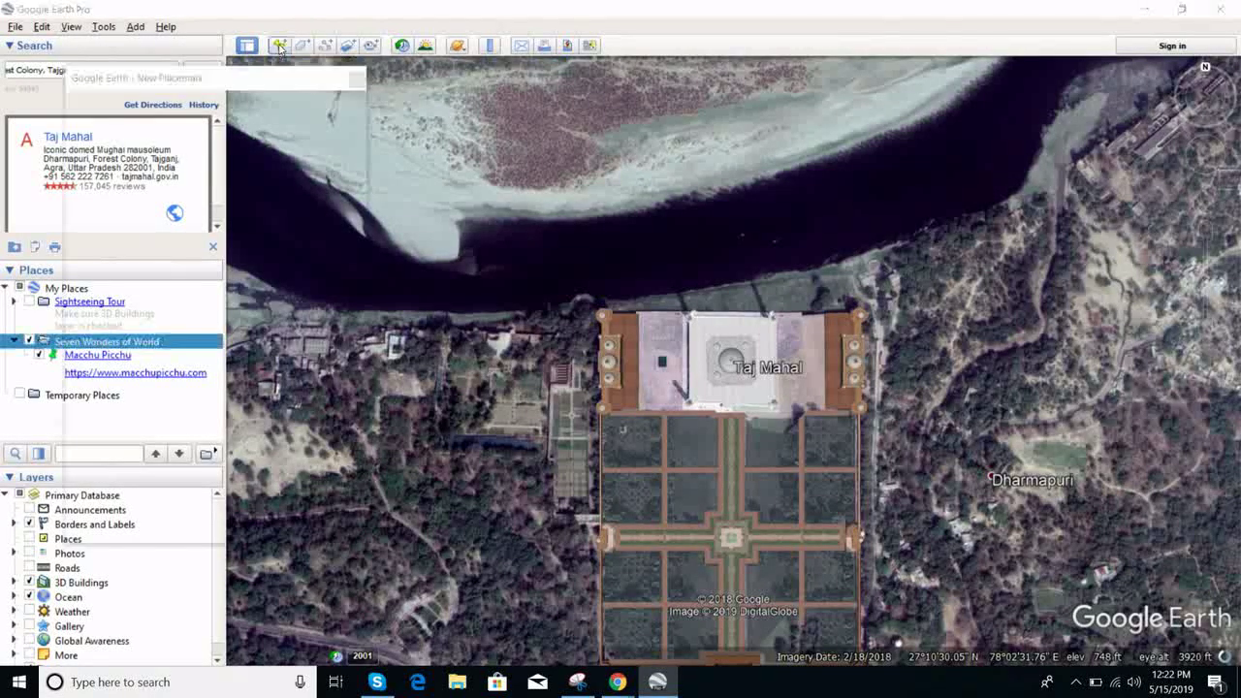
pyautogui.moveTo(744, 359); pyautogui.dragTo(772, 371)
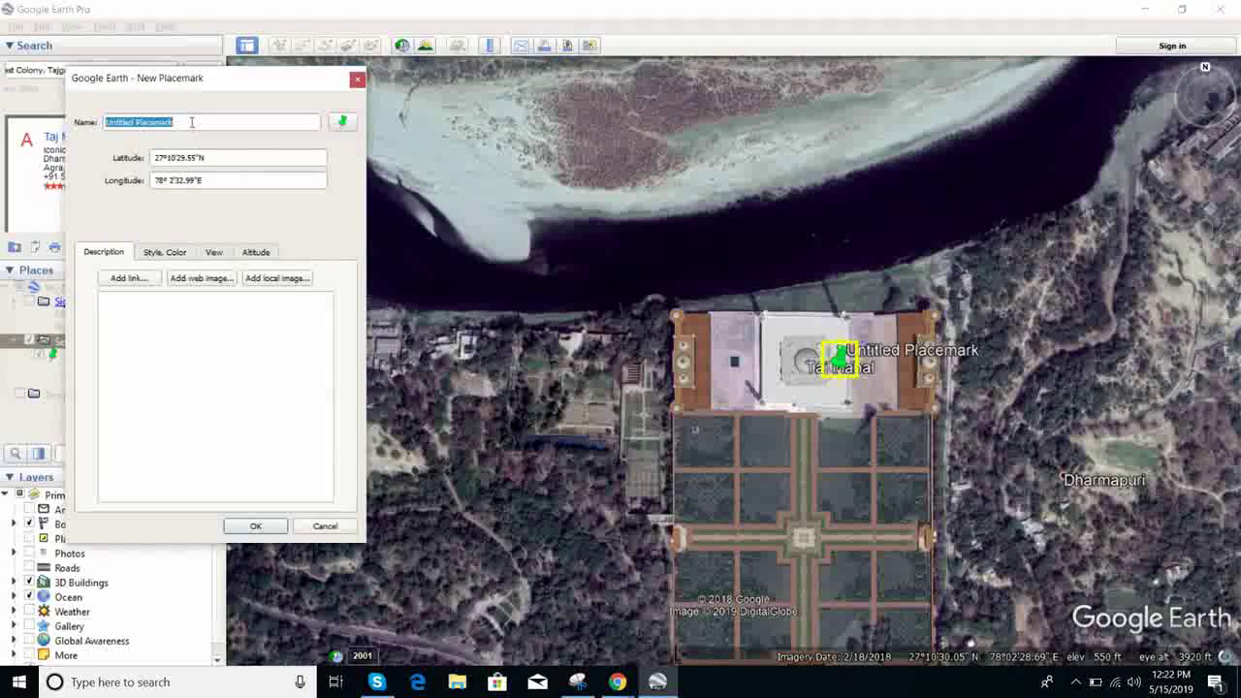
pyautogui.click(192, 122)
pyautogui.press('BackSpace')
pyautogui.press('BackSpace')
pyautogui.press('BackSpace')
pyautogui.press('BackSpace')
pyautogui.press('BackSpace')
pyautogui.press('BackSpace')
pyautogui.press('BackSpace')
pyautogui.press('BackSpace')
pyautogui.press('BackSpace')
pyautogui.press('BackSpace')
pyautogui.press('BackSpace')
pyautogui.press('BackSpace')
pyautogui.press('BackSpace')
pyautogui.press('BackSpace')
pyautogui.press('BackSpace')
pyautogui.press('BackSpace')
pyautogui.press('BackSpace')
pyautogui.press('BackSpace')
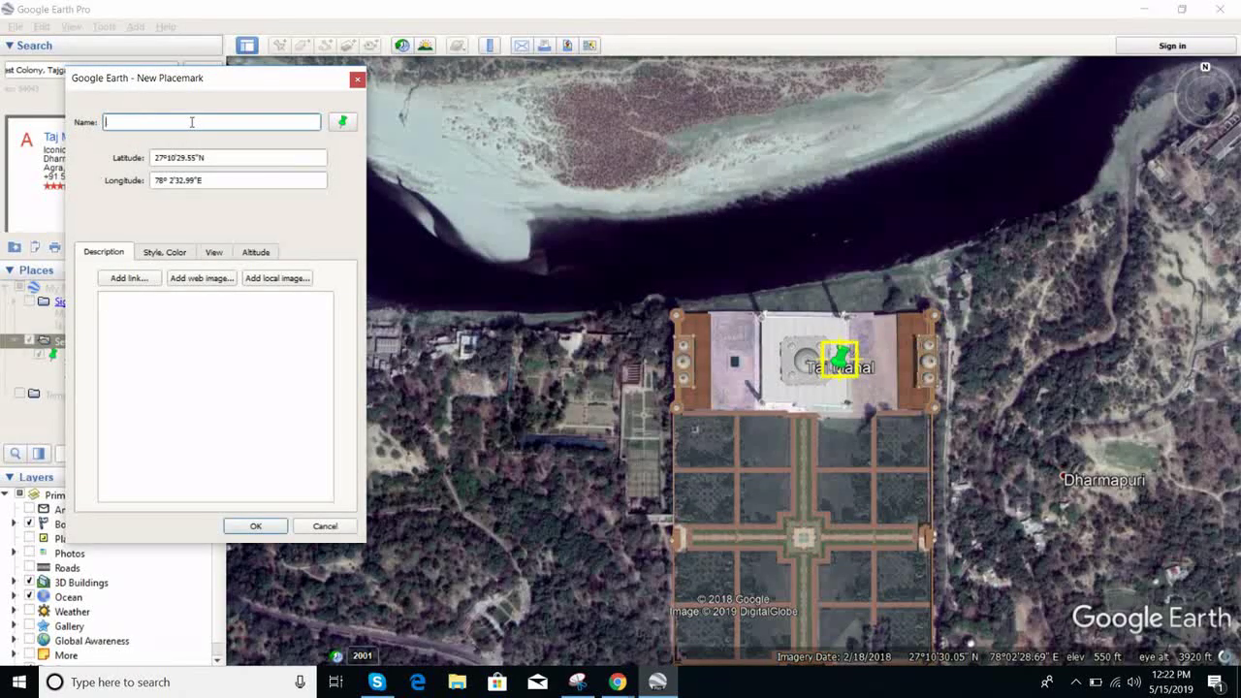
pyautogui.write('Tajmahal')
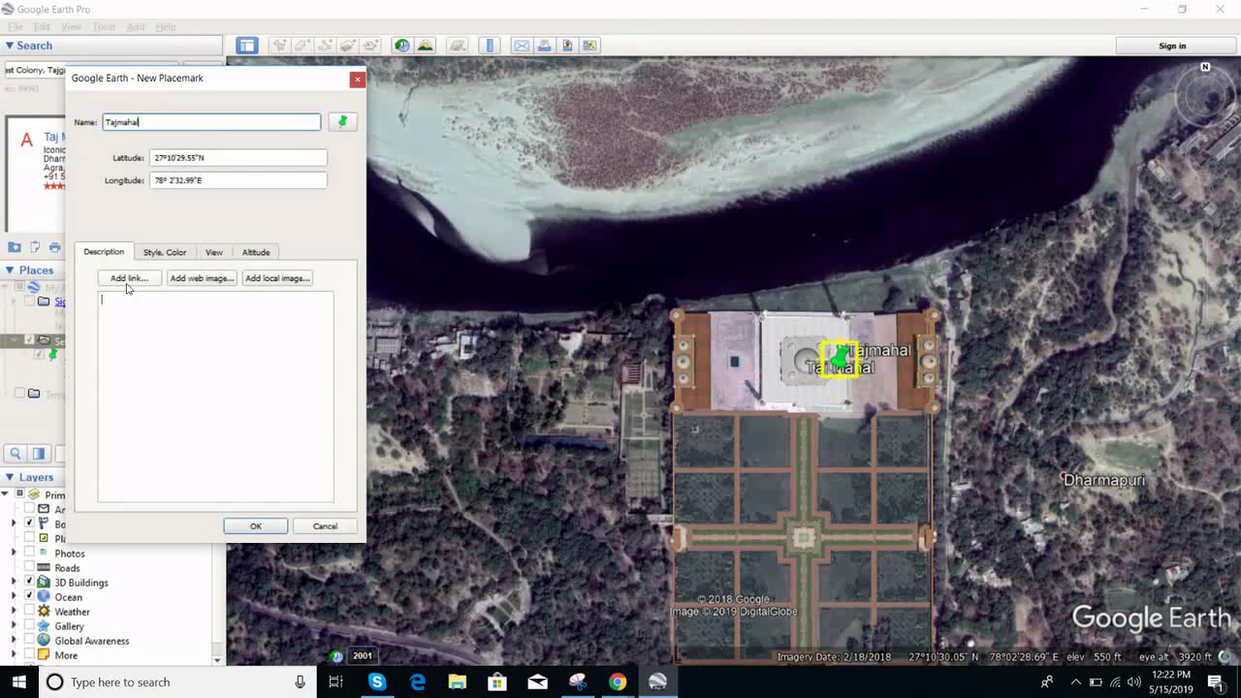
# Remove the stray "Love" from the placemark's name and start its description with "Love to visit".
pyautogui.write('Love')
pyautogui.click(121, 306)
pyautogui.click(211, 124)
pyautogui.press('BackSpace')
pyautogui.press('BackSpace')
pyautogui.press('BackSpace')
pyautogui.press('BackSpace')
pyautogui.click(127, 307)
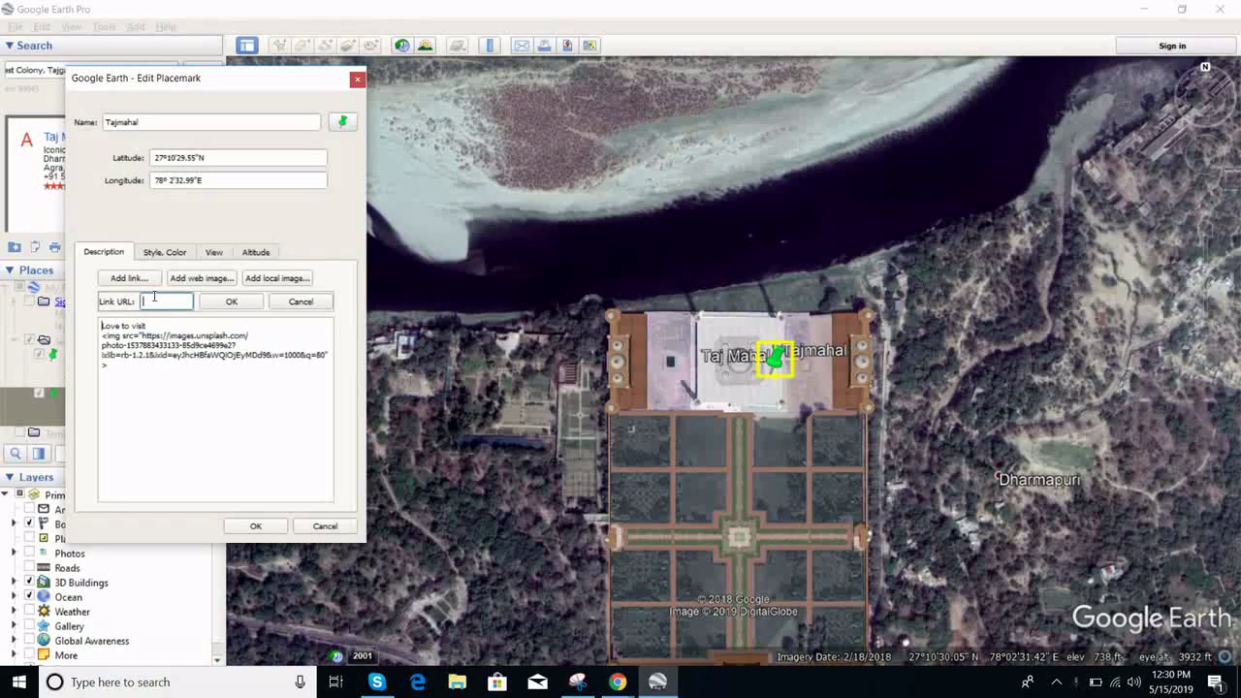
pyautogui.write('h')
pyautogui.write('tt')
pyautogui.write('ps')
pyautogui.write(':/')
pyautogui.press('BackSpace')
pyautogui.write('//www.tajmahal.com')
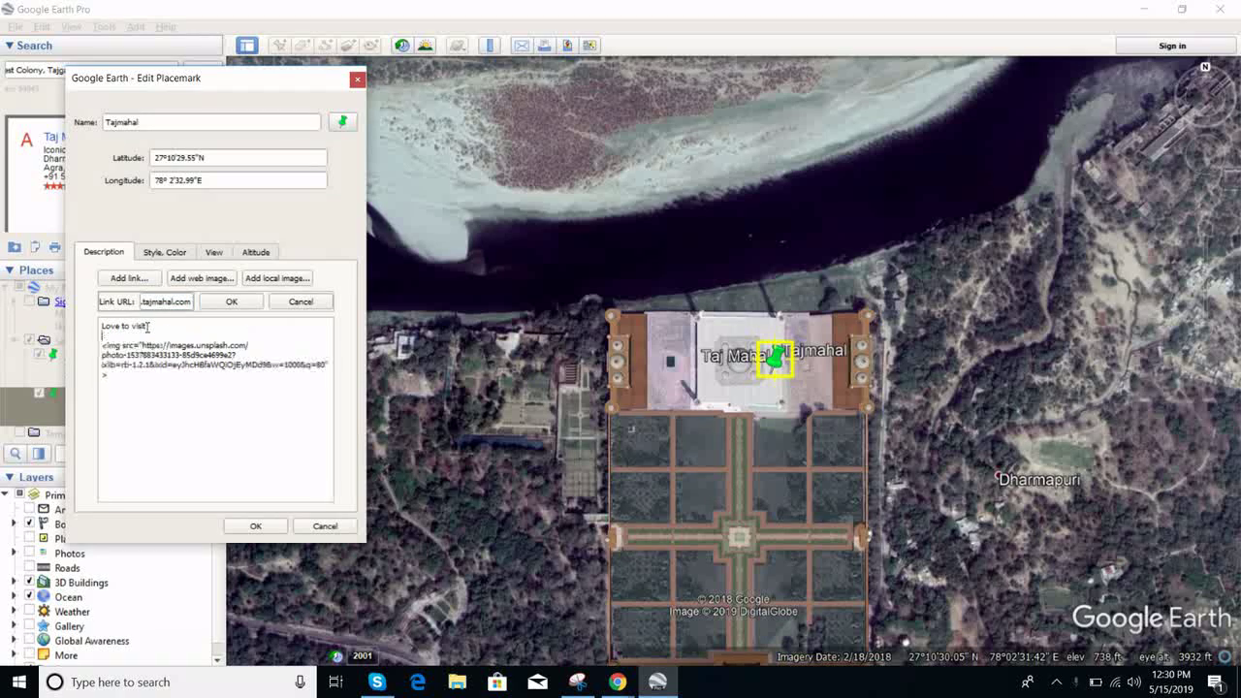
pyautogui.click(222, 301)
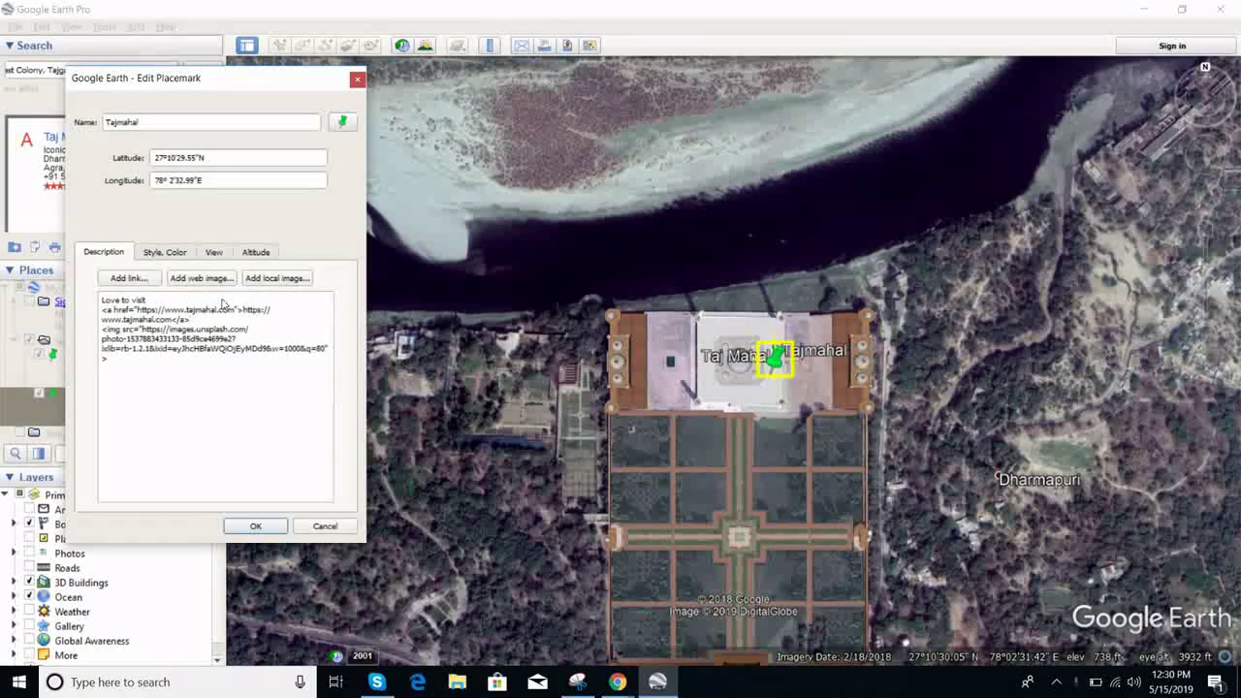
pyautogui.click(258, 526)
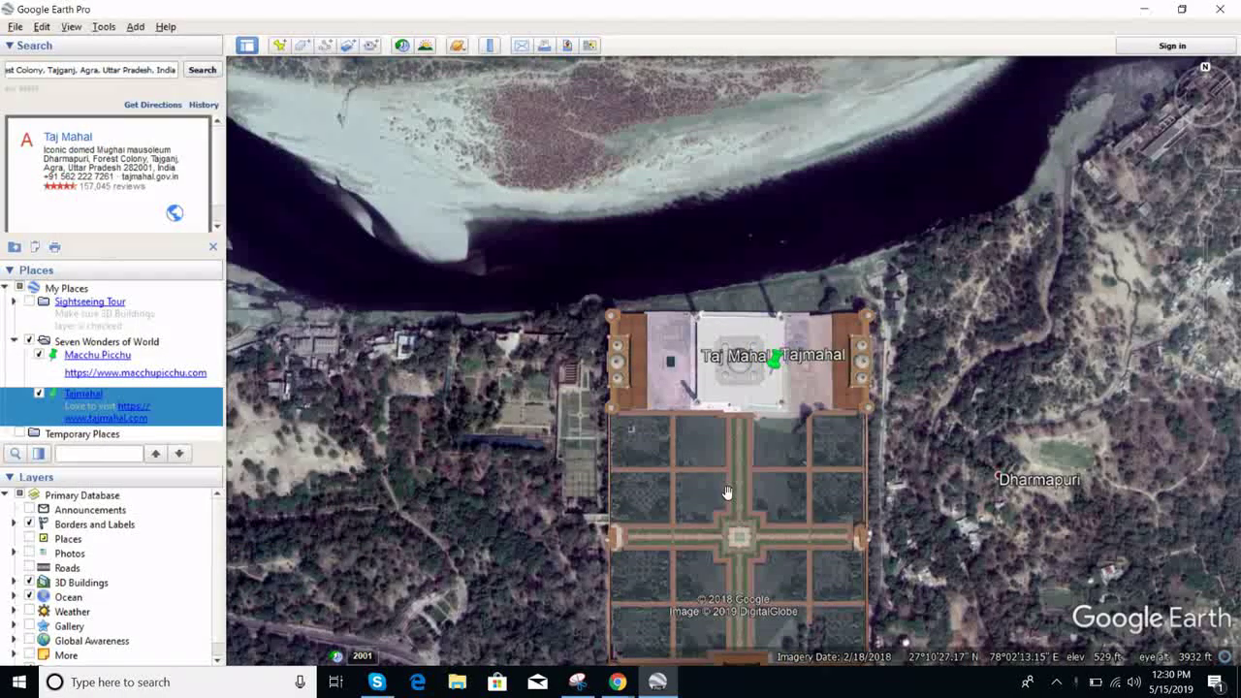
pyautogui.click(776, 373)
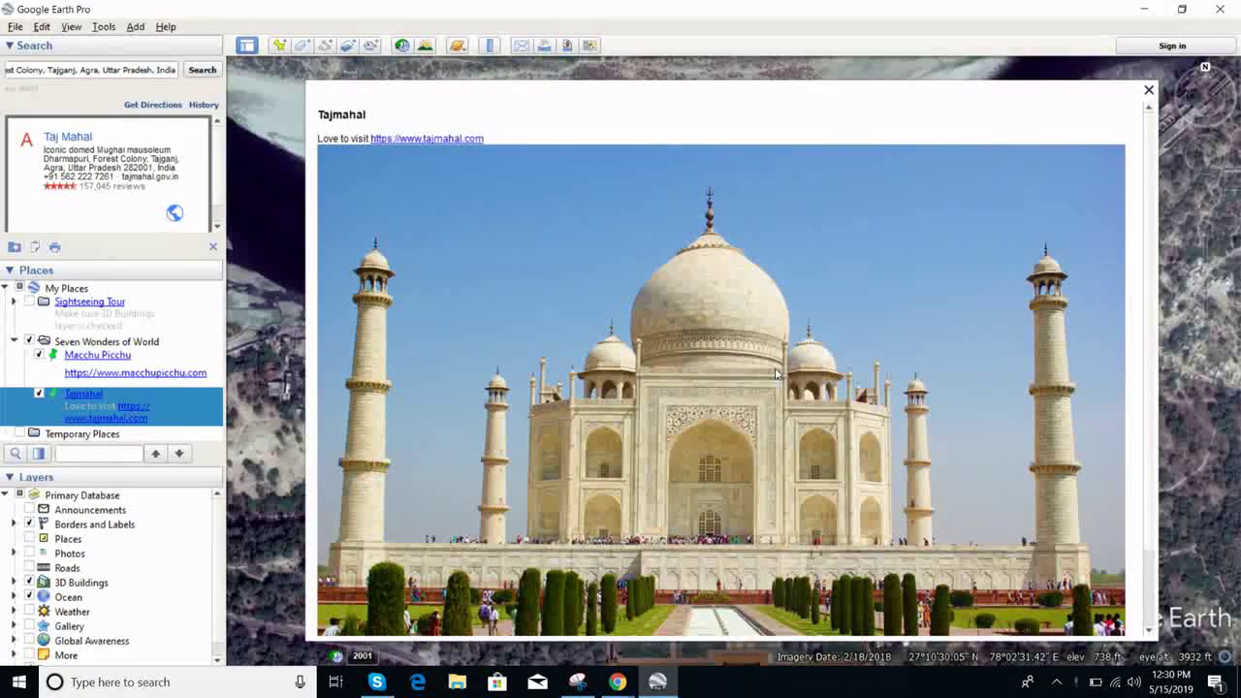
pyautogui.click(1149, 91)
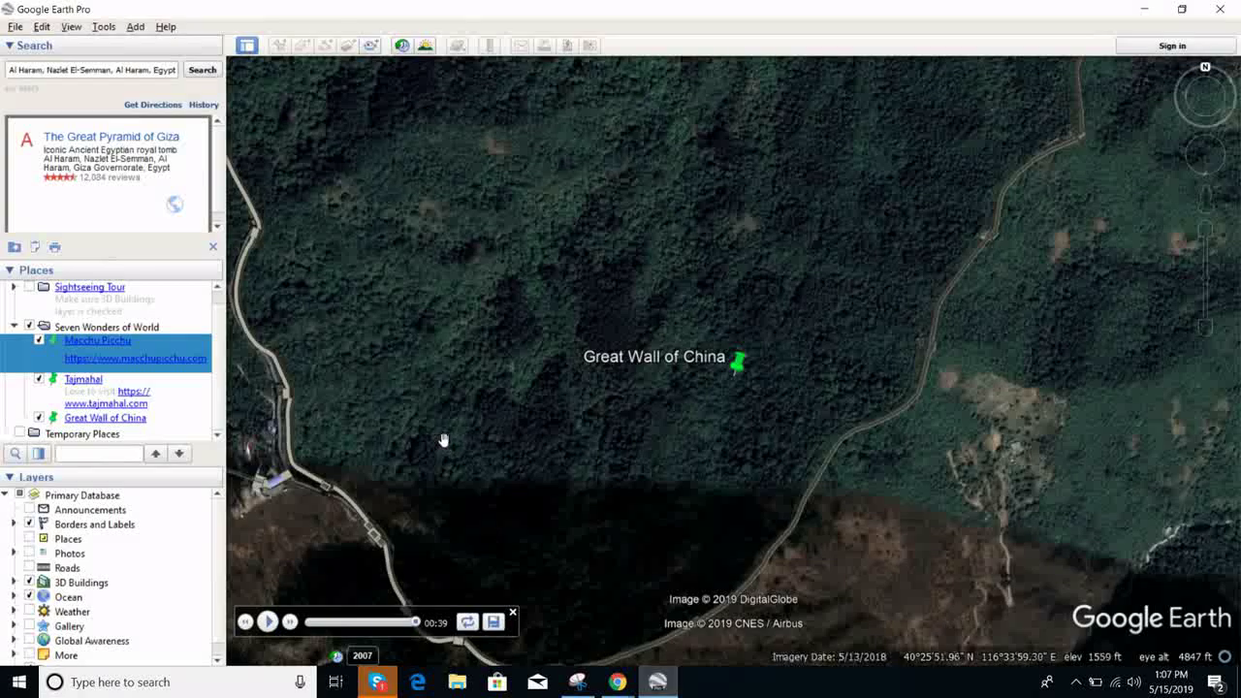
# Close the open tour player, play a tour of the Seven Wonders of World folder, and pause and resume it partway.
pyautogui.click(513, 614)
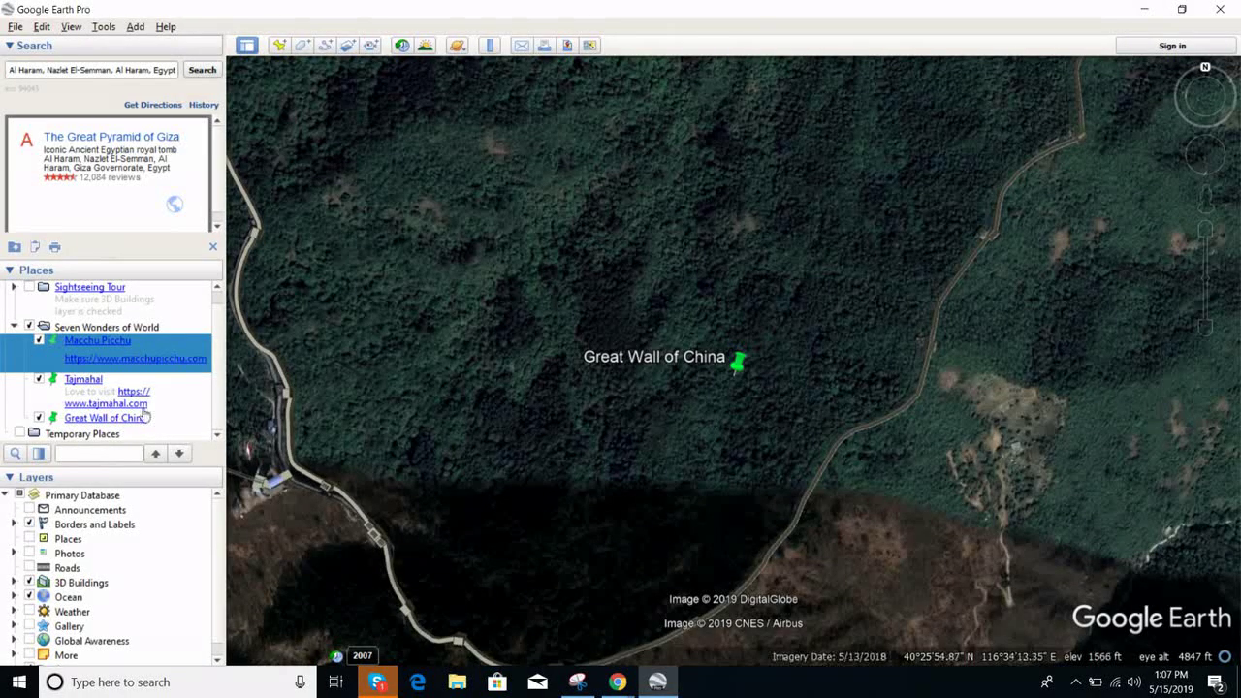
pyautogui.click(107, 327)
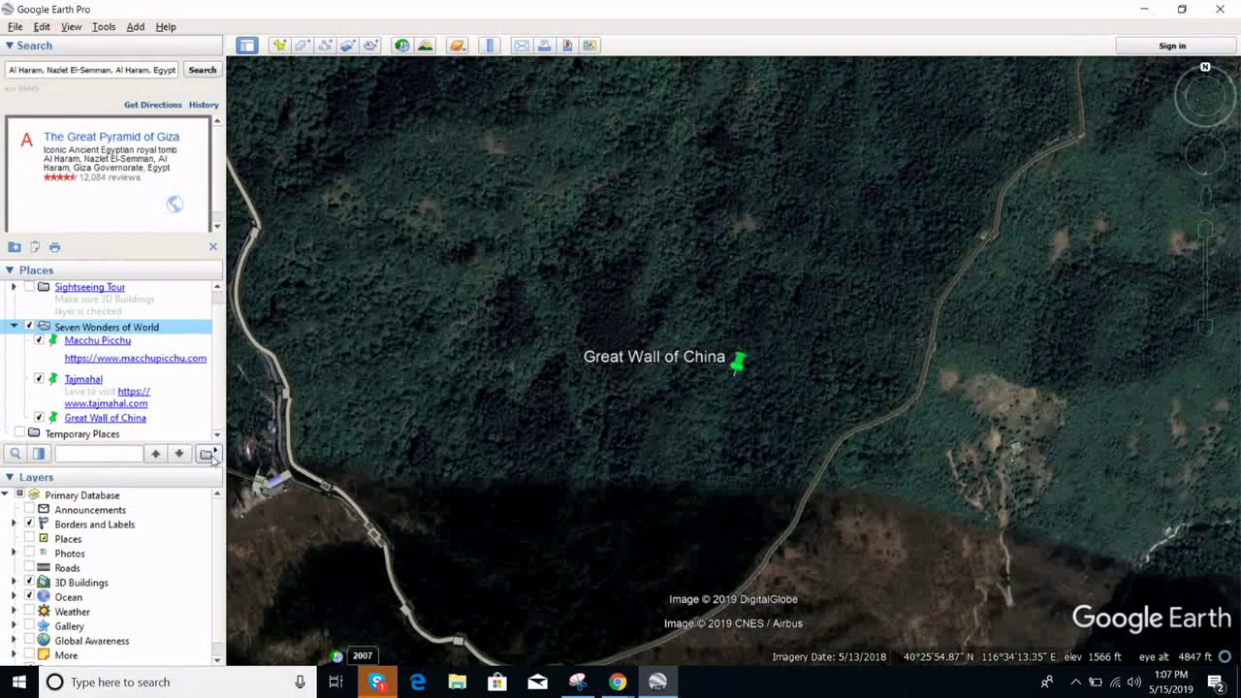
pyautogui.click(213, 455)
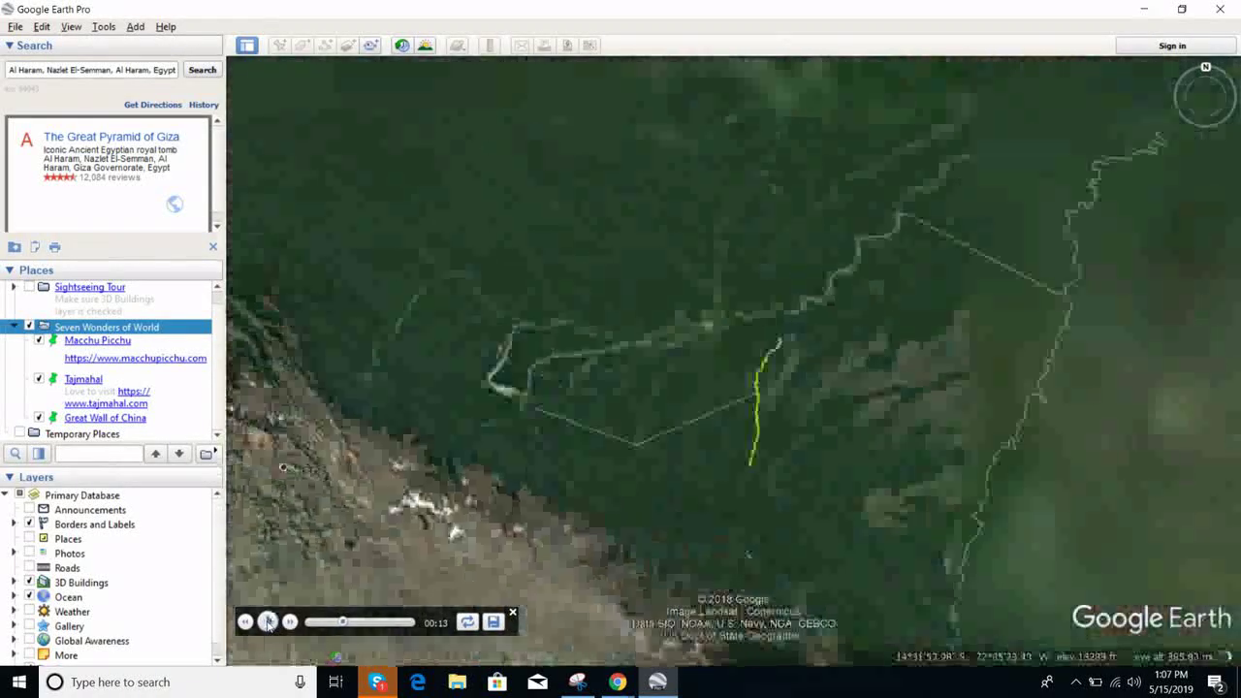
pyautogui.click(267, 622)
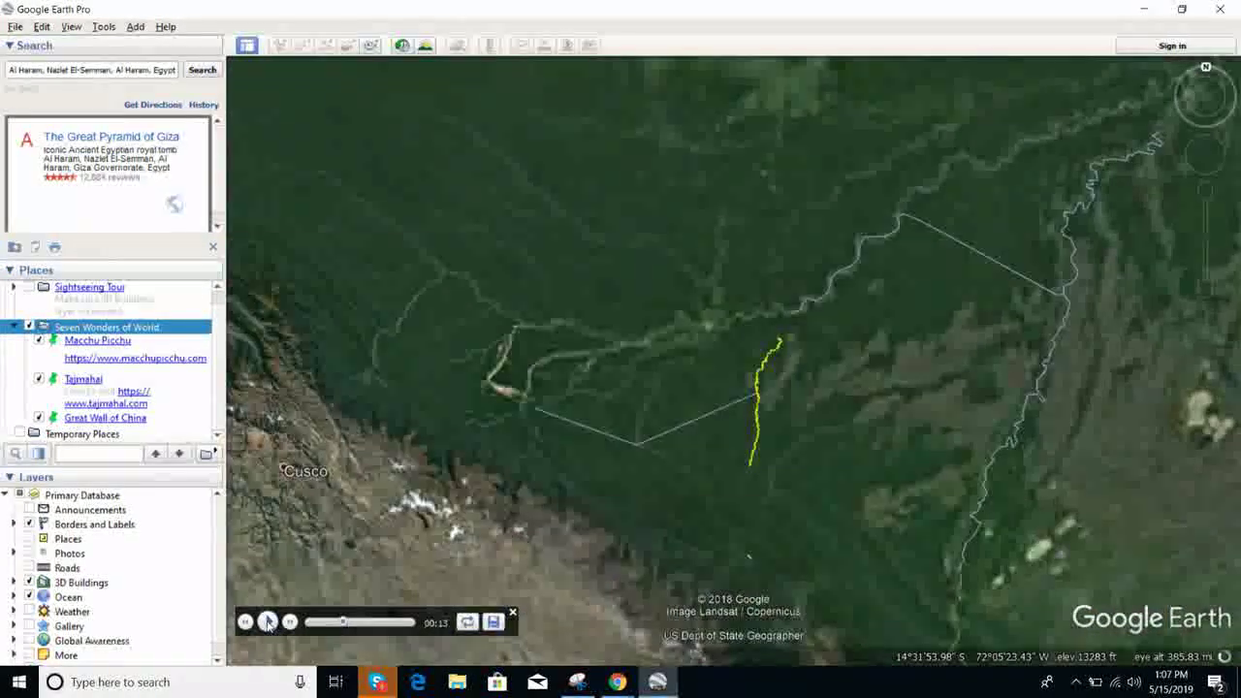
pyautogui.click(268, 622)
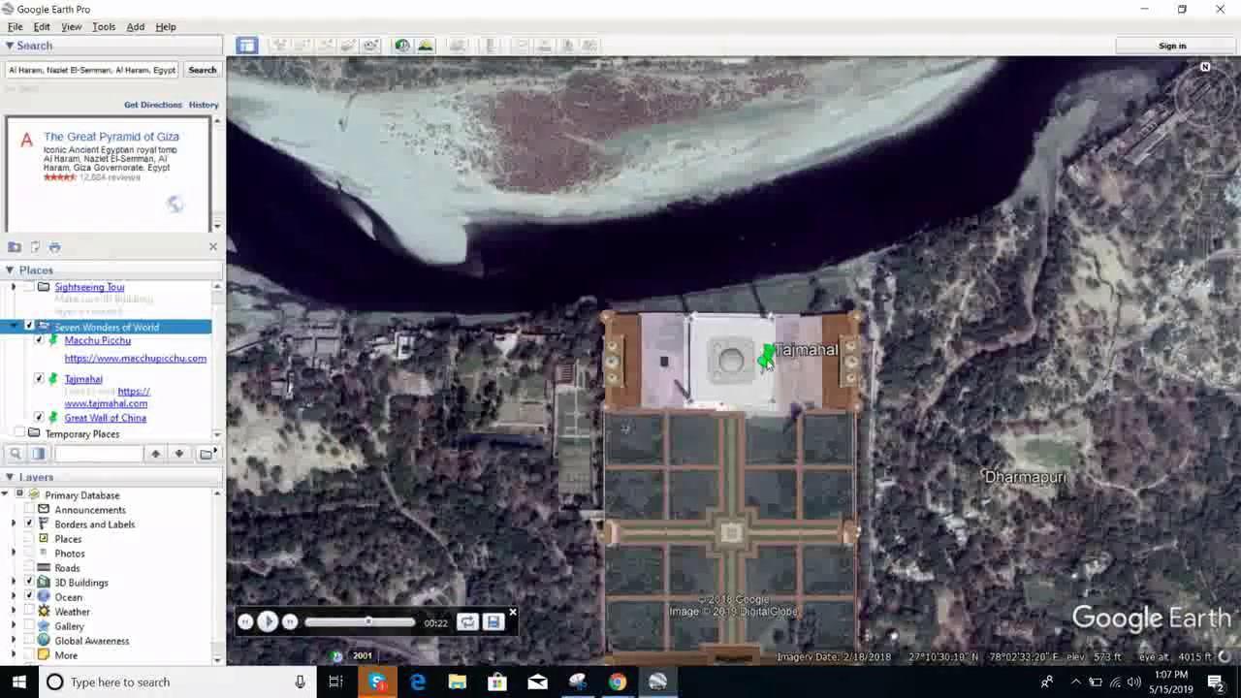
# View the Tajmahal placemark's balloon at its tour stop, close it and resume the tour.
pyautogui.click(767, 359)
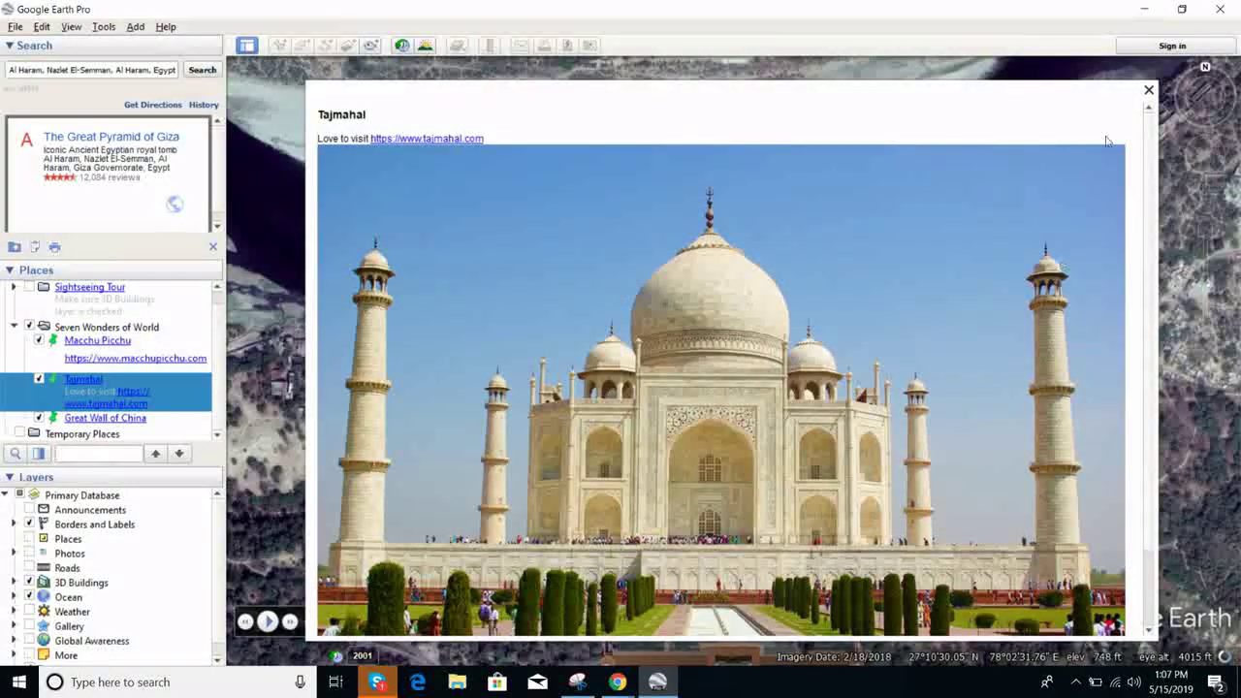
pyautogui.click(1149, 90)
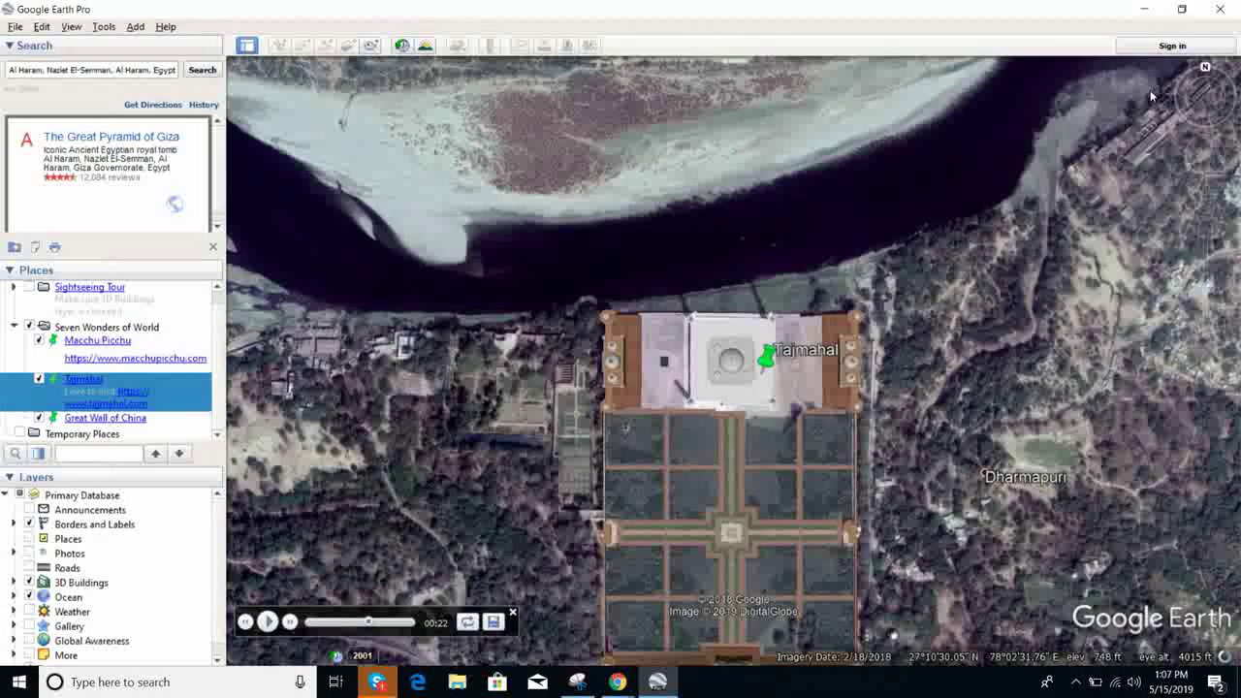
pyautogui.click(269, 621)
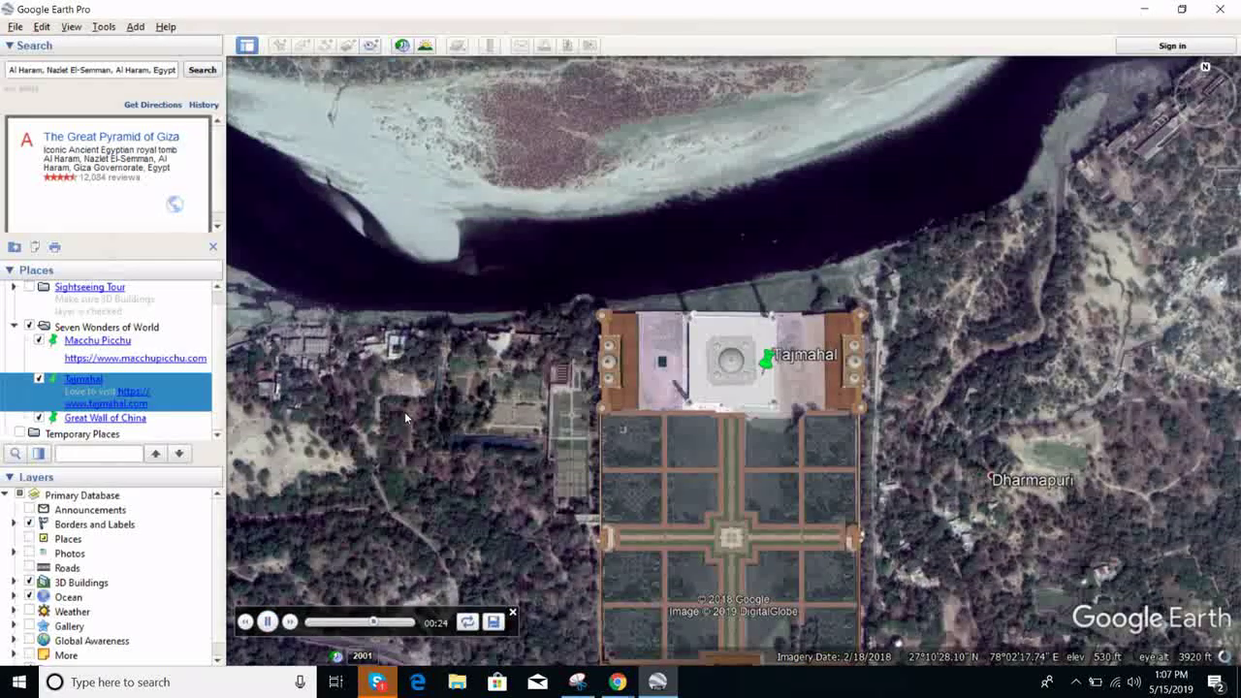